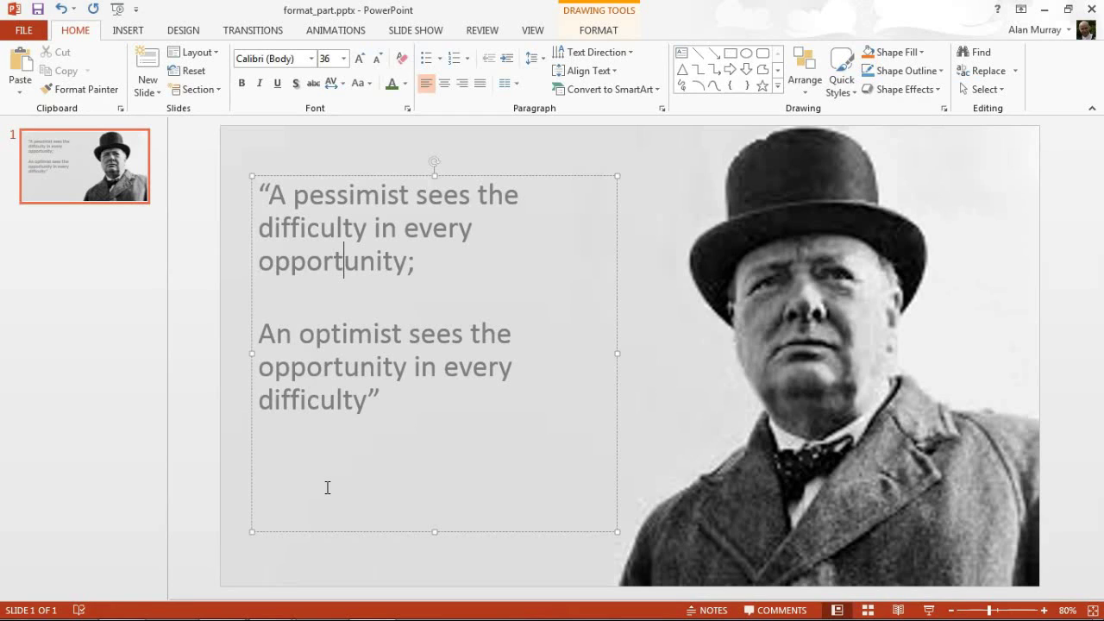
- In the quote, select pessimist, optimist and both key phrases, then show the Animations options
{"action": "left_click", "coordinate": [656, 409]}
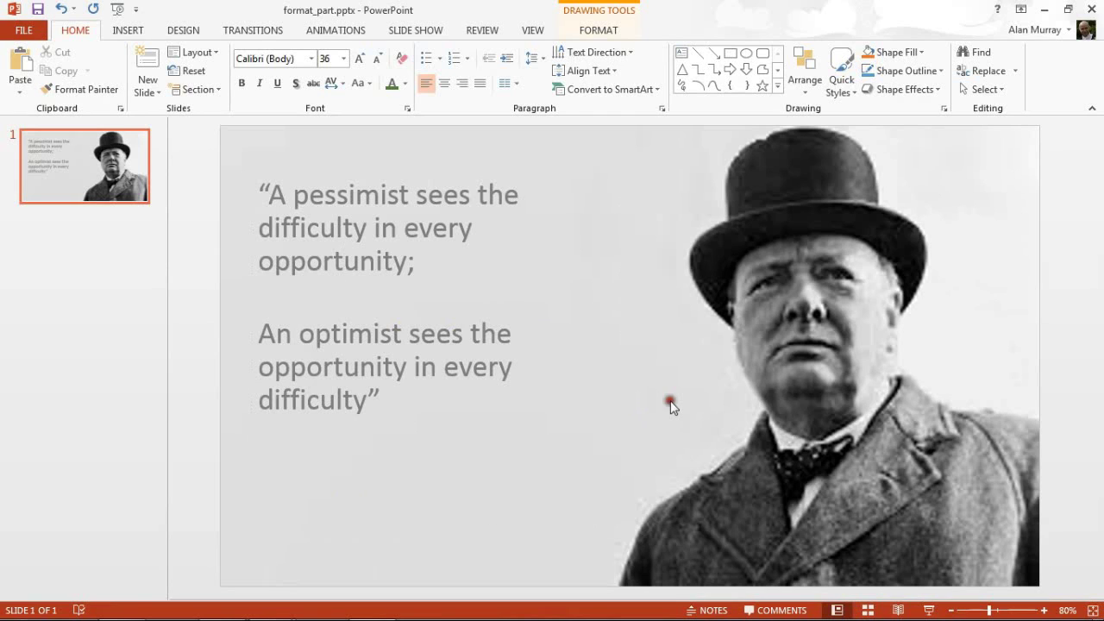
{"action": "left_click", "coordinate": [464, 343]}
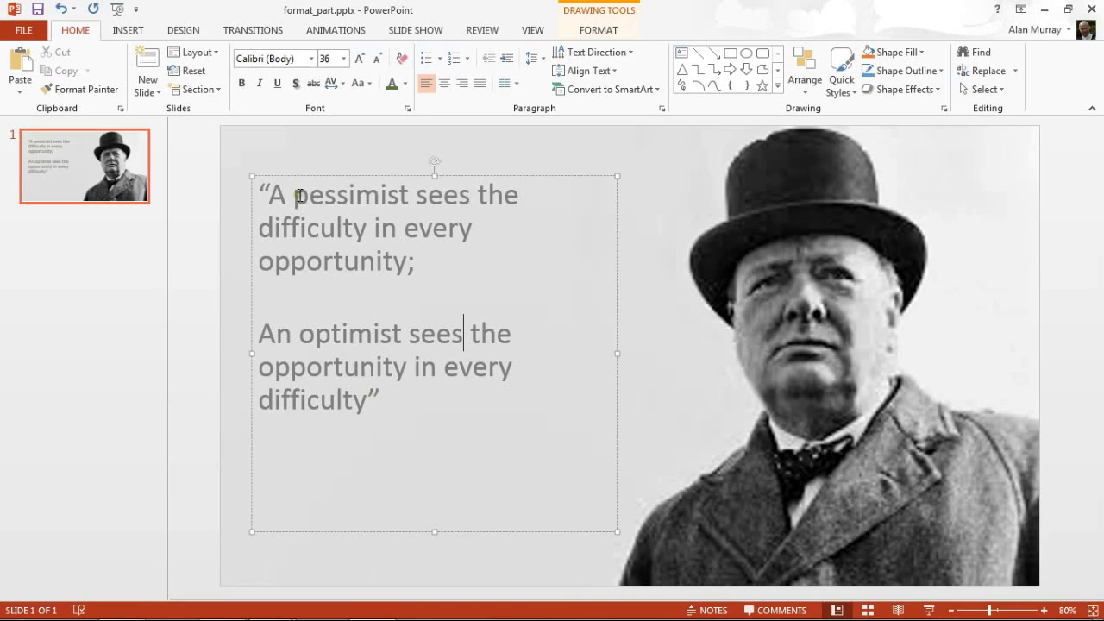
{"action": "left_click_drag", "start_coordinate": [296, 193], "coordinate": [402, 192]}
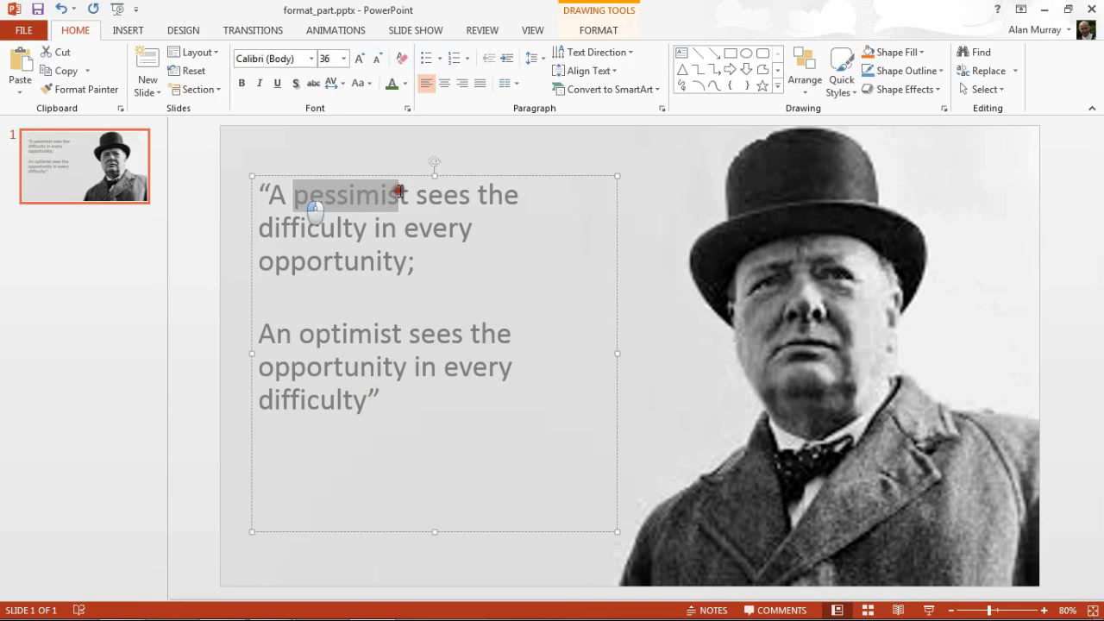
{"action": "double_click", "coordinate": [322, 334]}
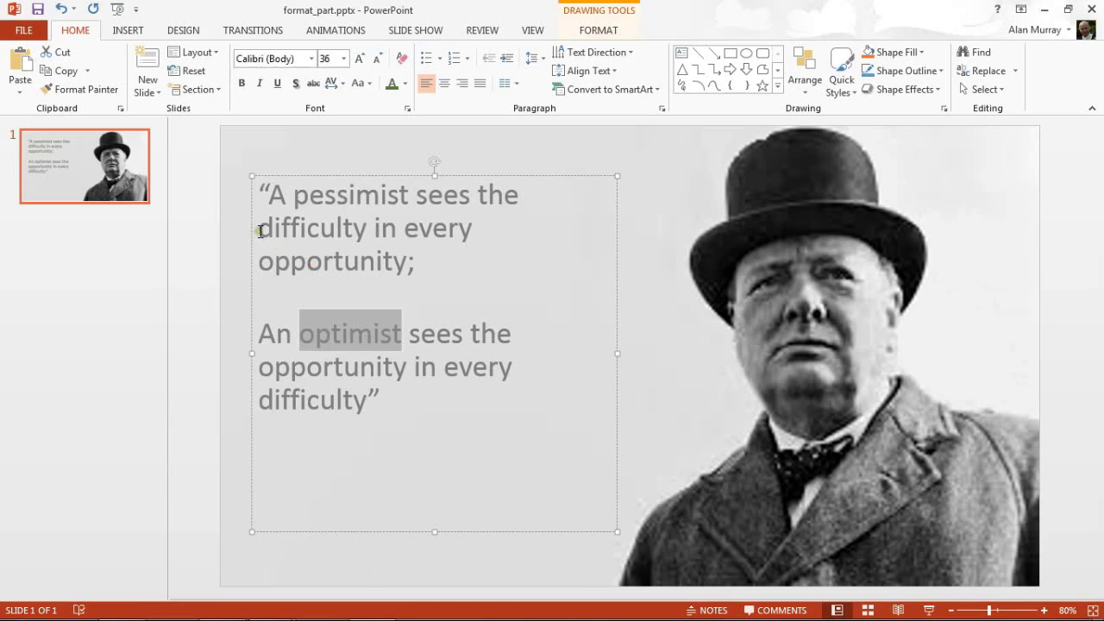
{"action": "left_click_drag", "start_coordinate": [260, 232], "coordinate": [394, 255]}
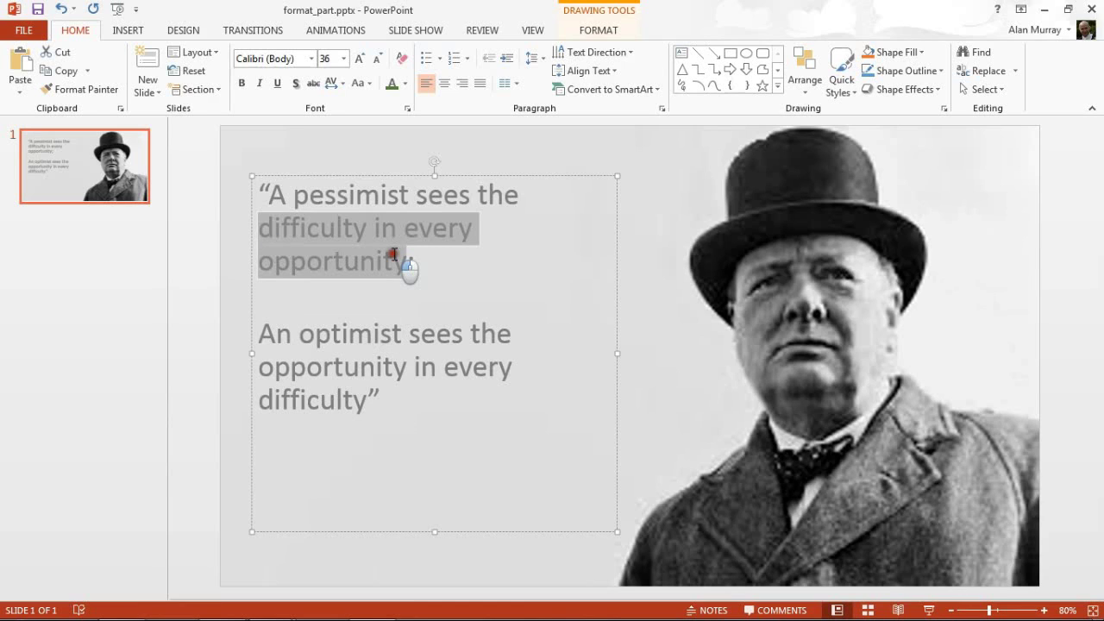
{"action": "left_click_drag", "start_coordinate": [257, 365], "coordinate": [334, 394]}
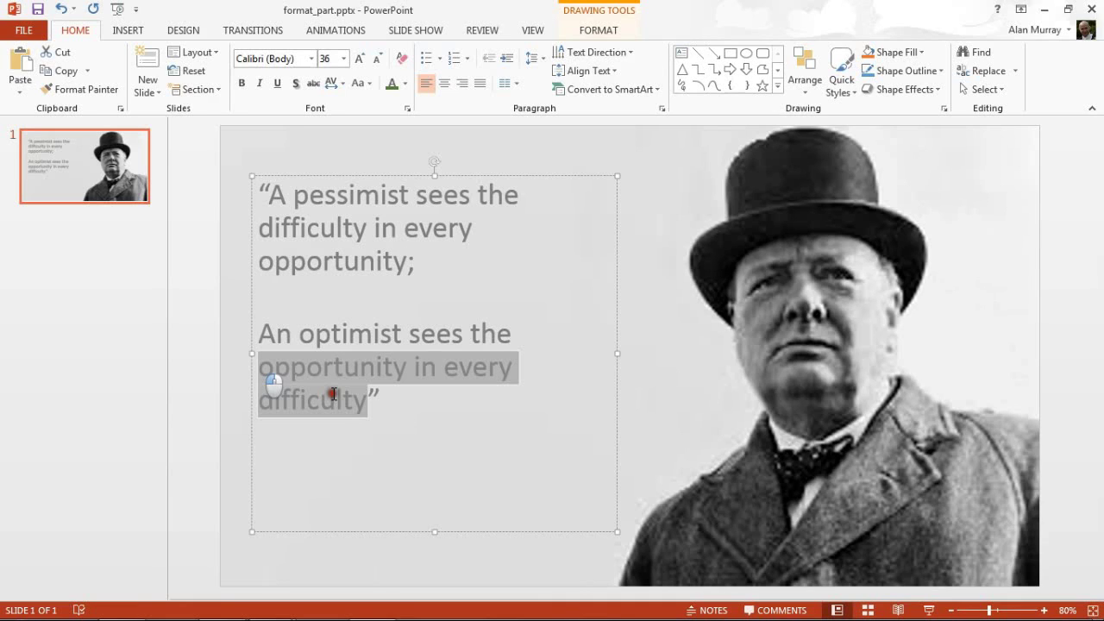
{"action": "left_click_drag", "start_coordinate": [294, 197], "coordinate": [409, 199]}
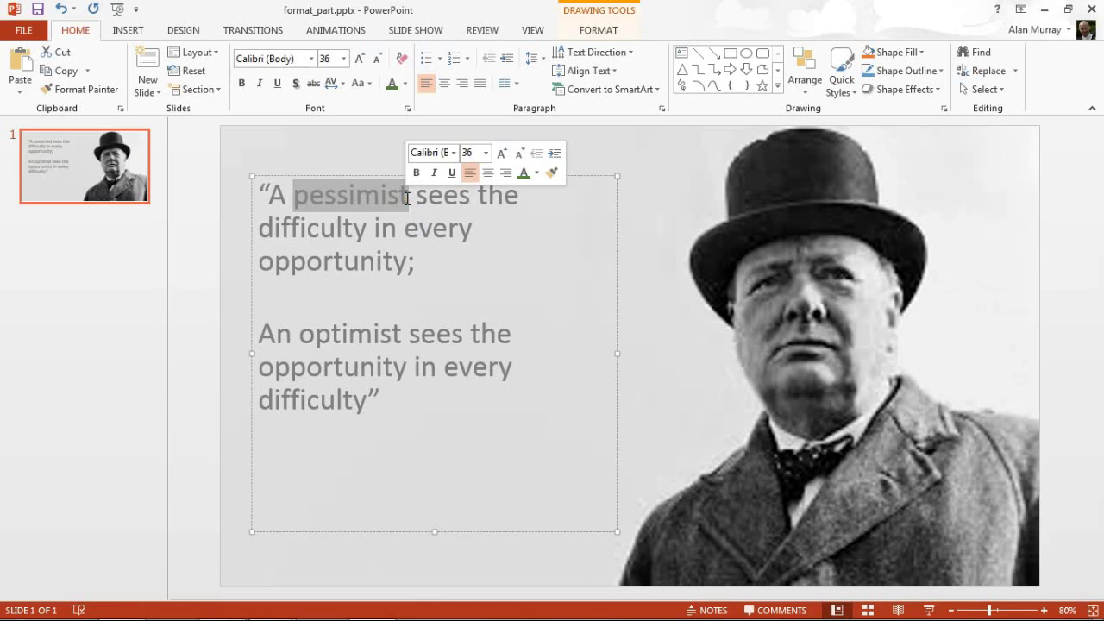
{"action": "left_click", "coordinate": [348, 33]}
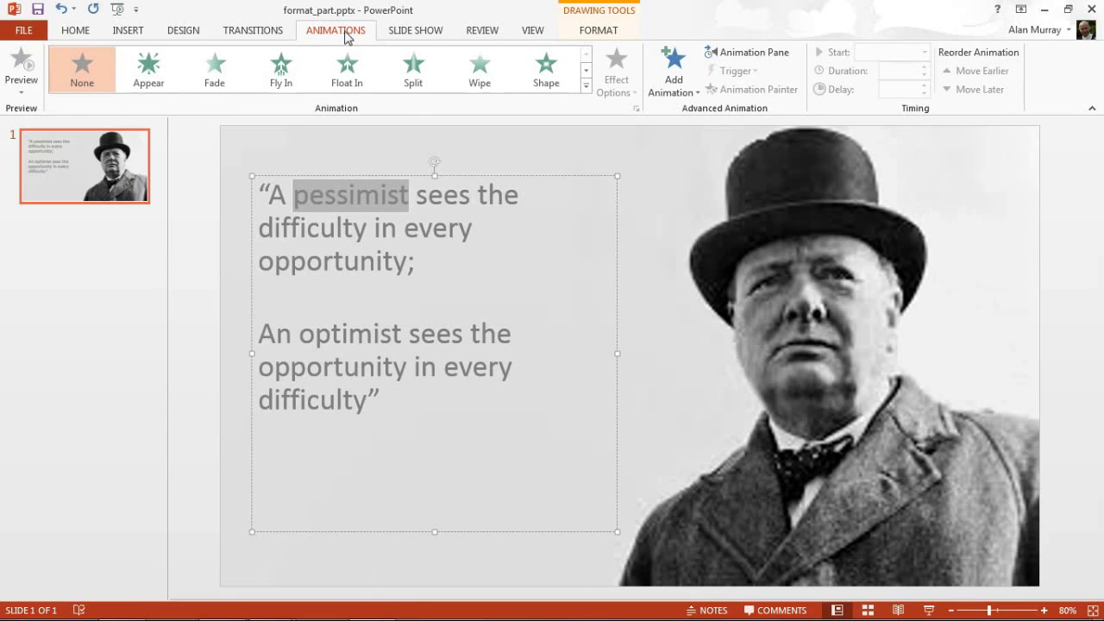
{"action": "left_click", "coordinate": [586, 85]}
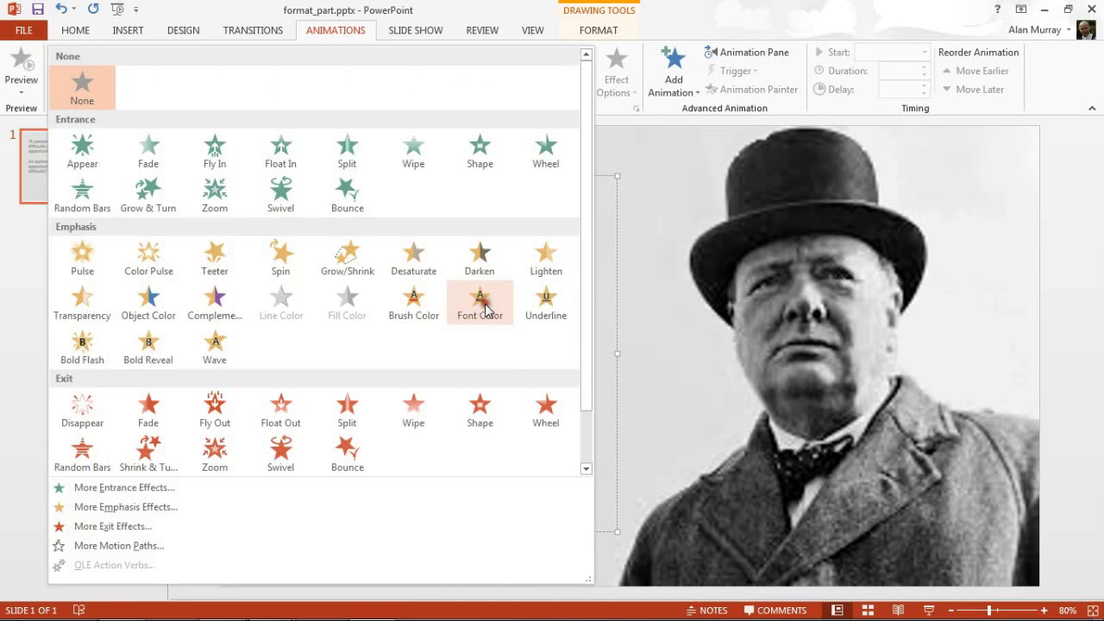
{"action": "left_click", "coordinate": [475, 312]}
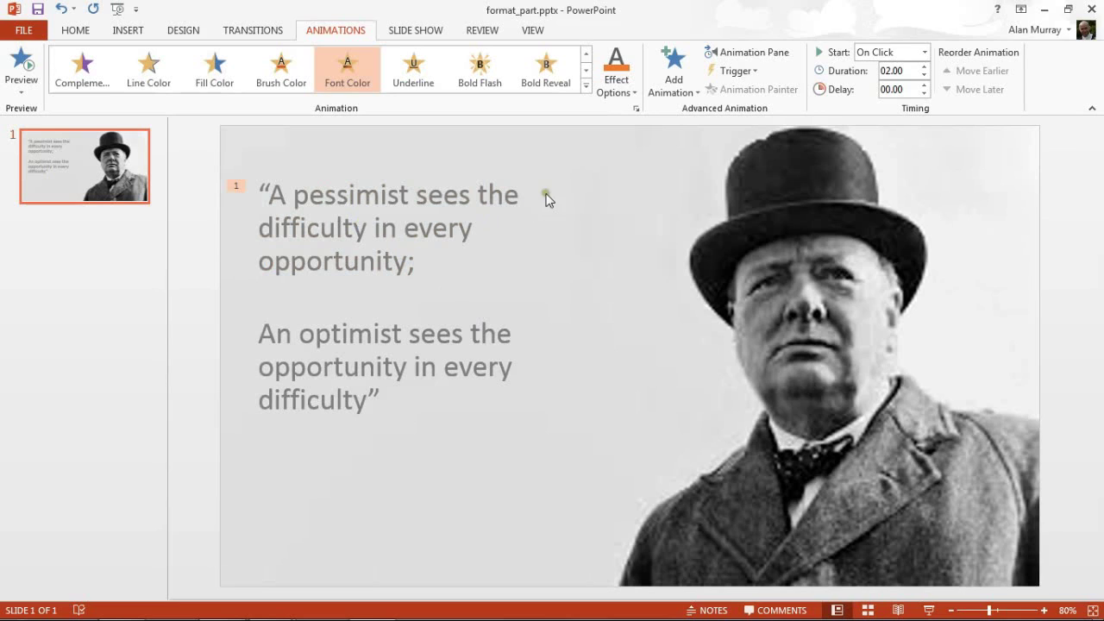
{"action": "left_click", "coordinate": [613, 93]}
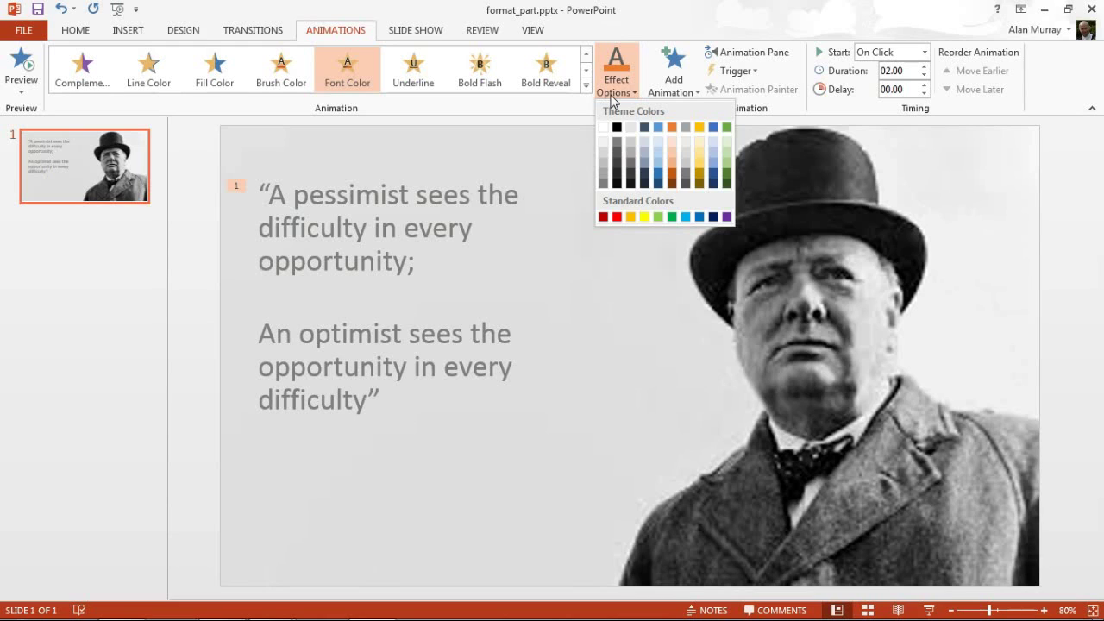
{"action": "left_click", "coordinate": [610, 94]}
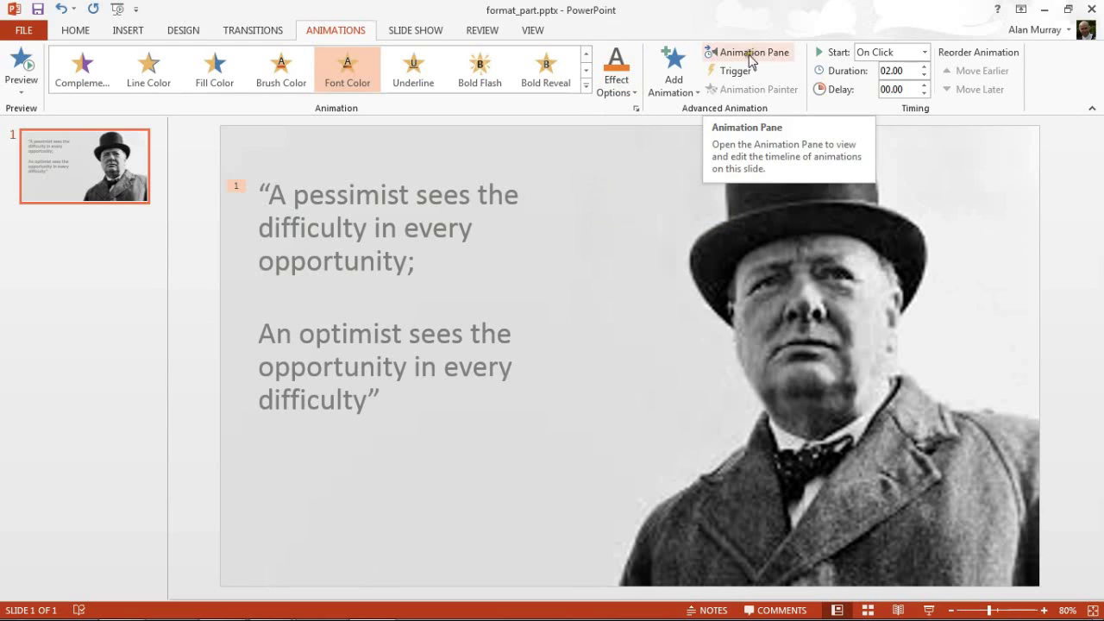
{"action": "left_click", "coordinate": [349, 204]}
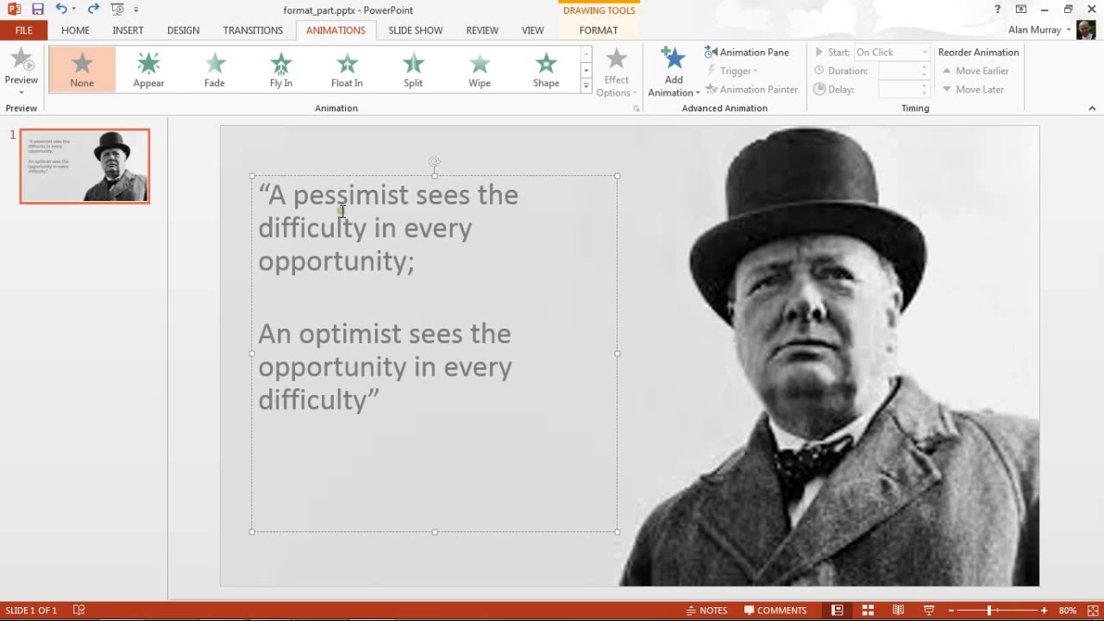
- Duplicate the quote text box with Ctrl+D and drag the copy down-right of the original
{"action": "left_click", "coordinate": [322, 177]}
{"action": "key", "text": "ctrl+d"}
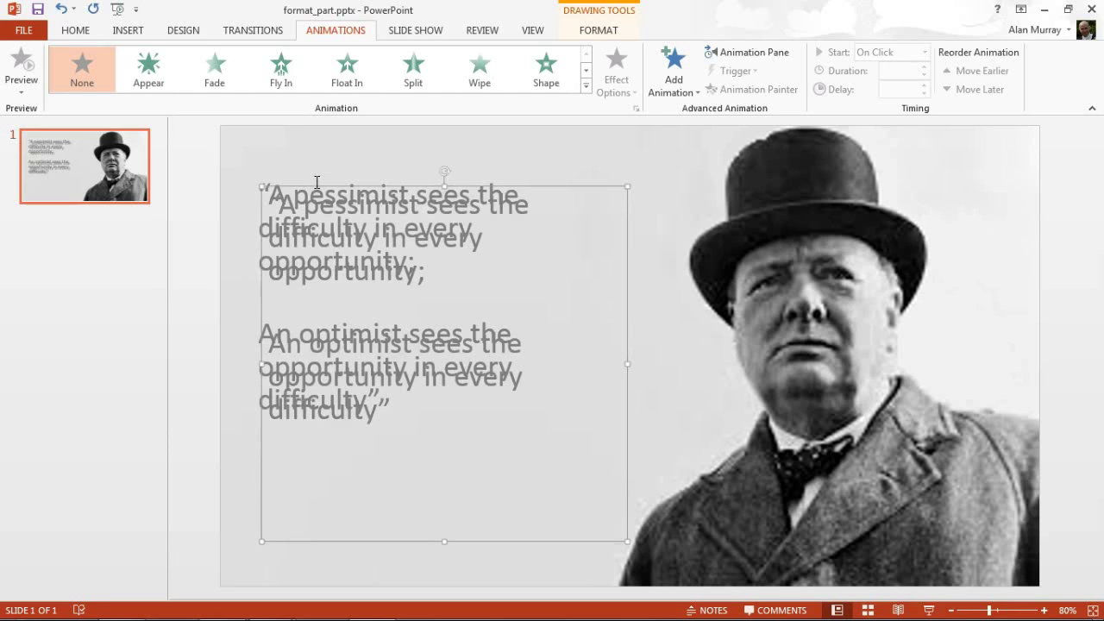
{"action": "left_click_drag", "start_coordinate": [477, 185], "coordinate": [532, 220]}
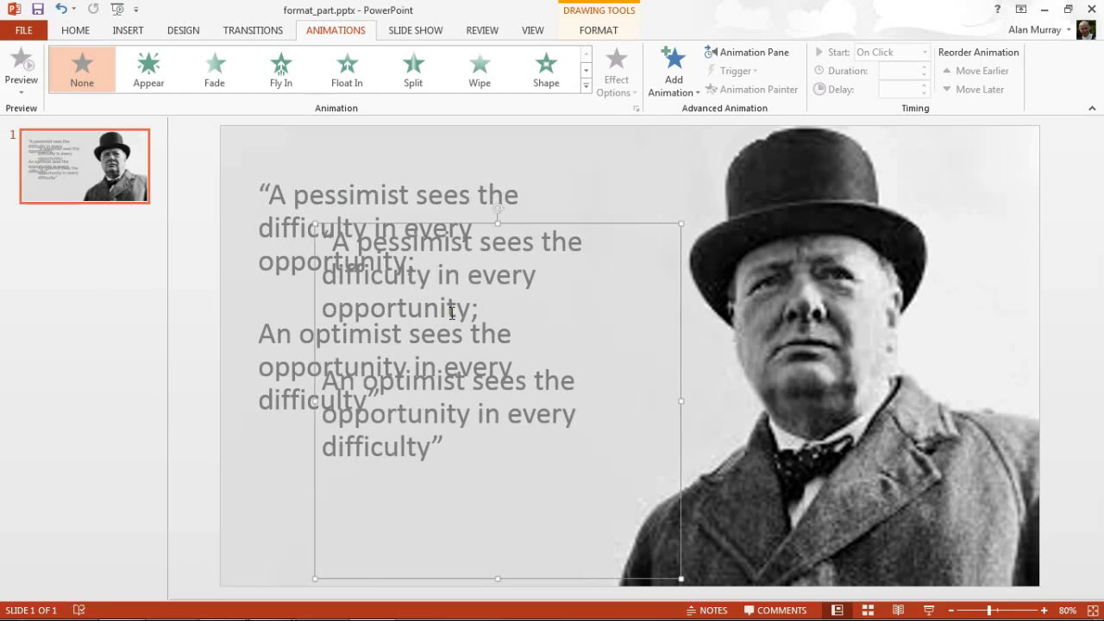
{"action": "left_click", "coordinate": [455, 283]}
{"action": "left_click", "coordinate": [434, 242]}
{"action": "left_click", "coordinate": [74, 33]}
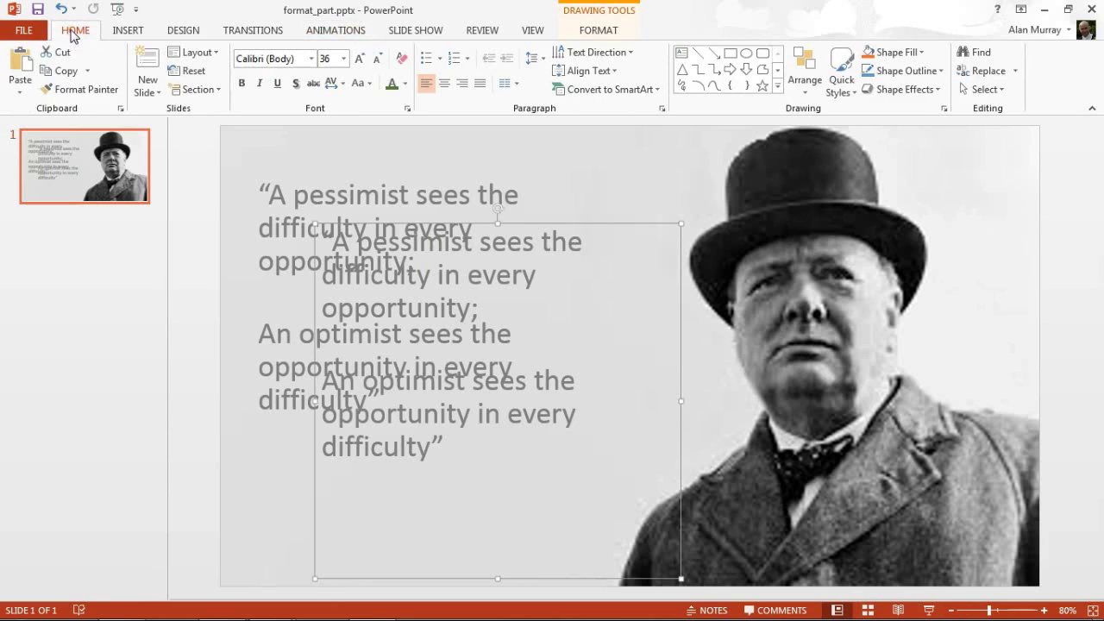
- Open the Selection Pane and hide the second Text Placeholder 3 with its eye icon
{"action": "left_click", "coordinate": [982, 90]}
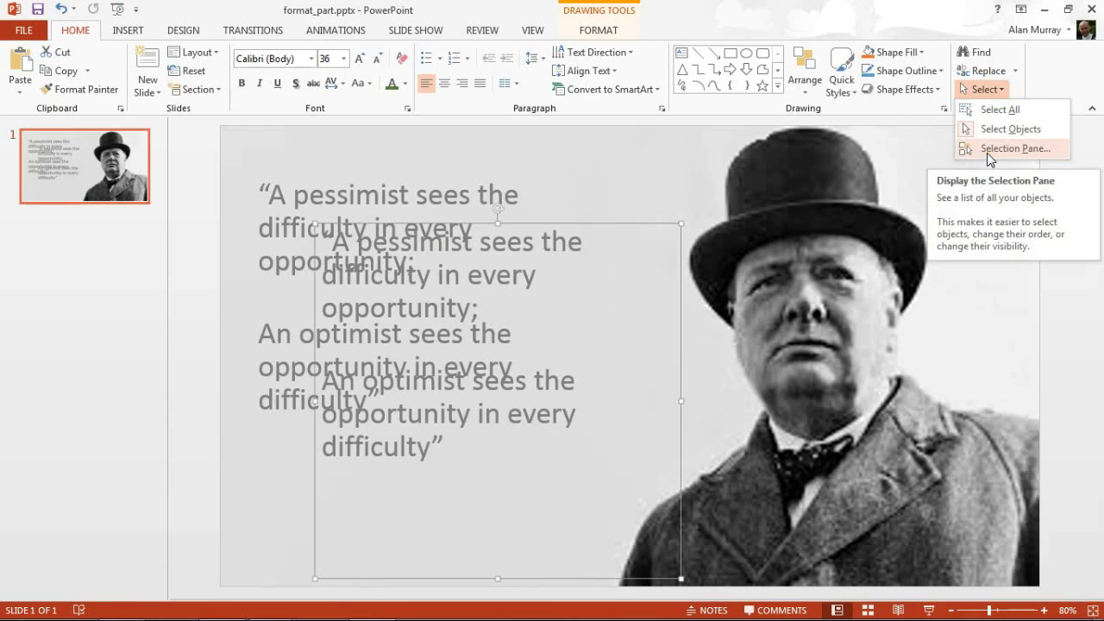
{"action": "left_click", "coordinate": [989, 155]}
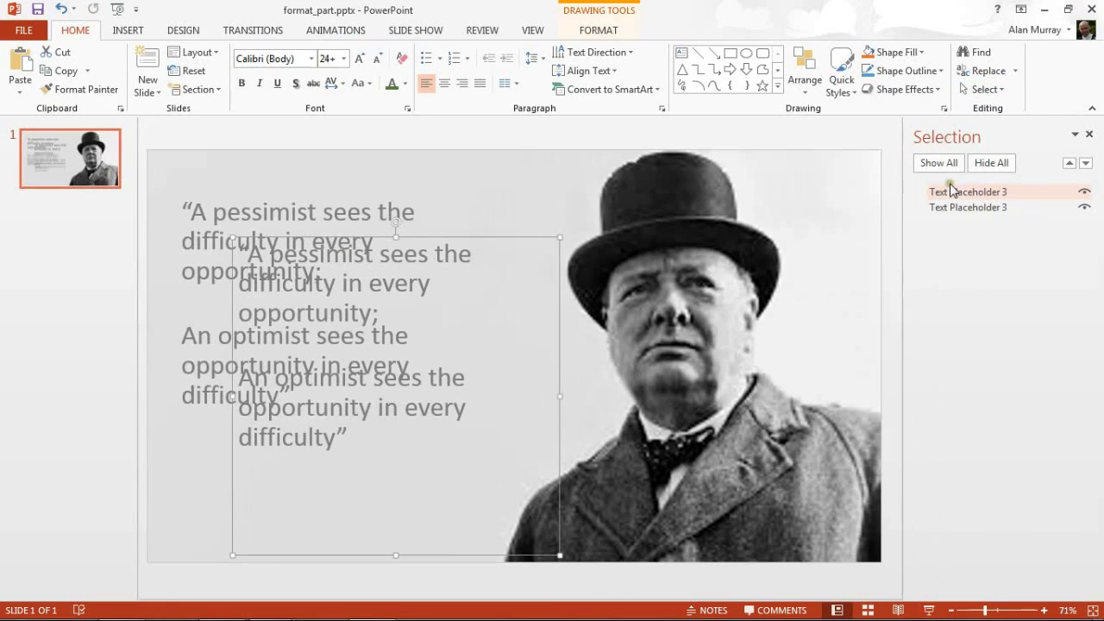
{"action": "left_click", "coordinate": [1085, 193]}
{"action": "left_click", "coordinate": [1084, 193]}
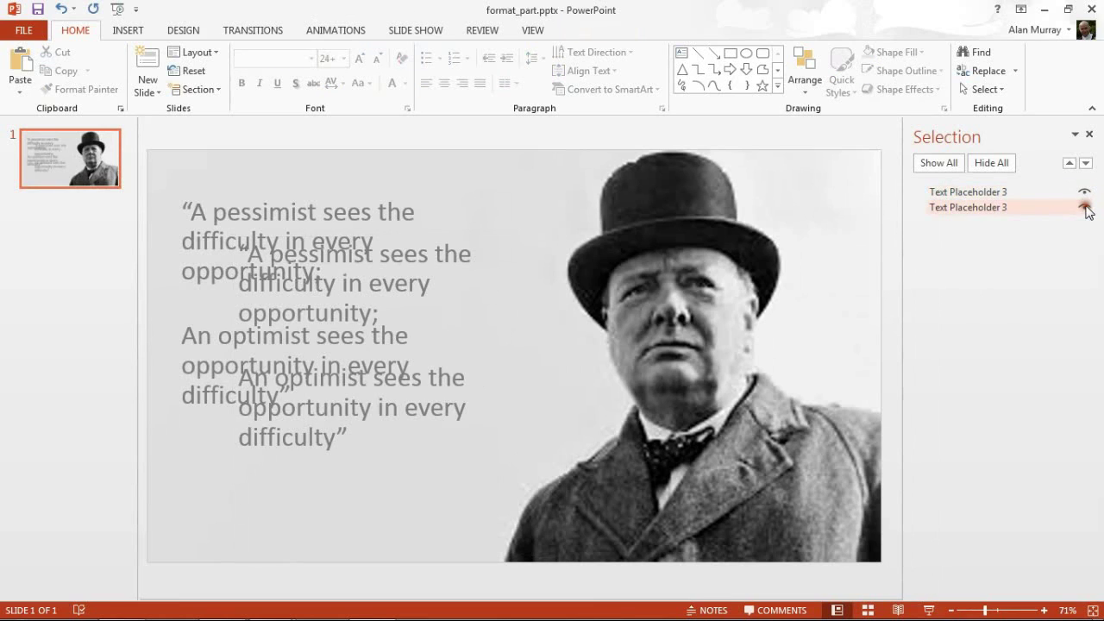
{"action": "left_click", "coordinate": [1085, 208]}
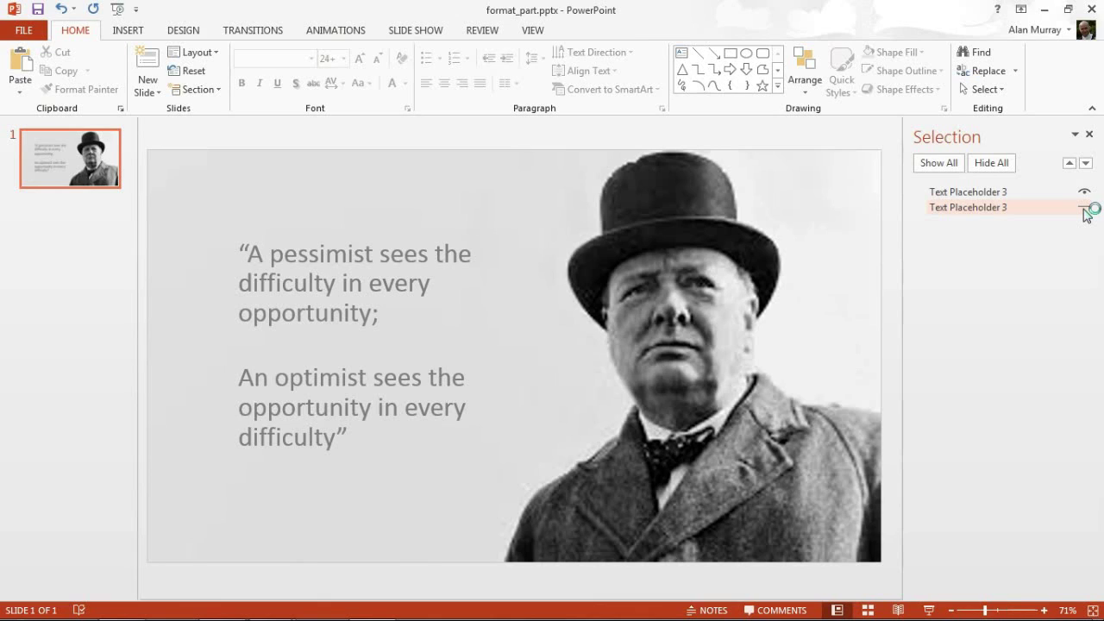
- In the copy, make pessimist bold black and 'difficulty in every opportunity' bold
{"action": "left_click", "coordinate": [326, 257]}
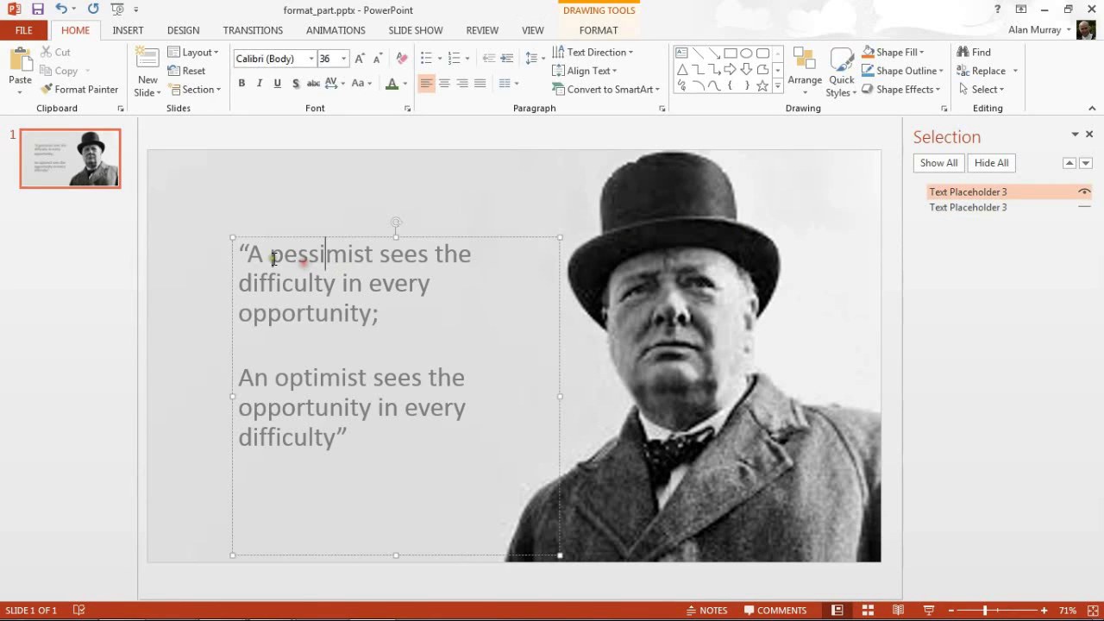
{"action": "left_click_drag", "start_coordinate": [272, 257], "coordinate": [371, 257]}
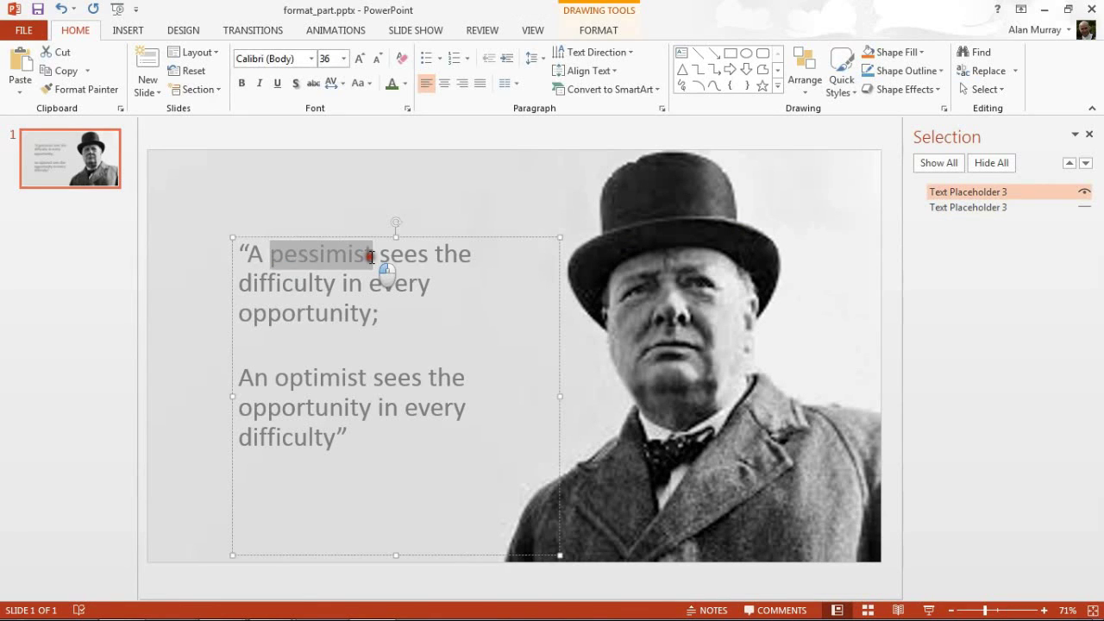
{"action": "left_click", "coordinate": [242, 83]}
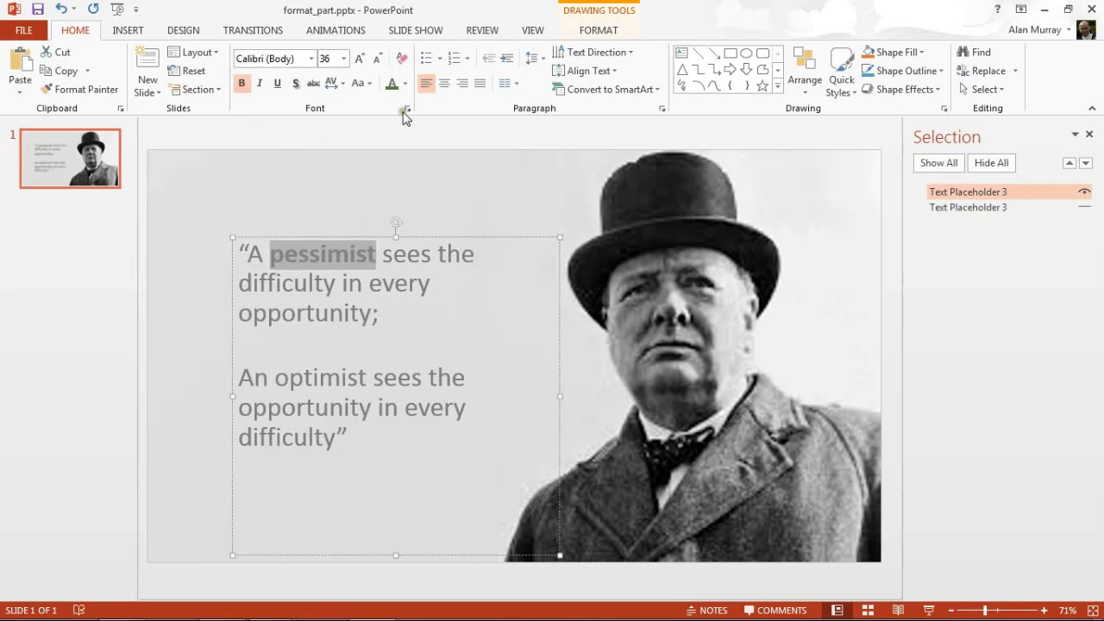
{"action": "left_click", "coordinate": [405, 84]}
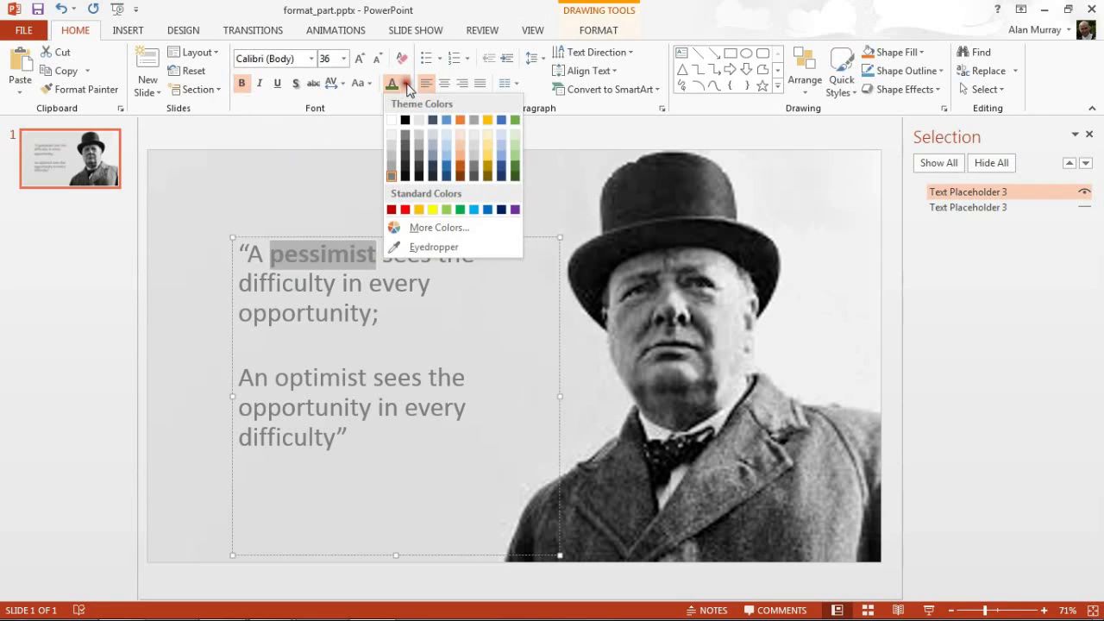
{"action": "left_click", "coordinate": [405, 179]}
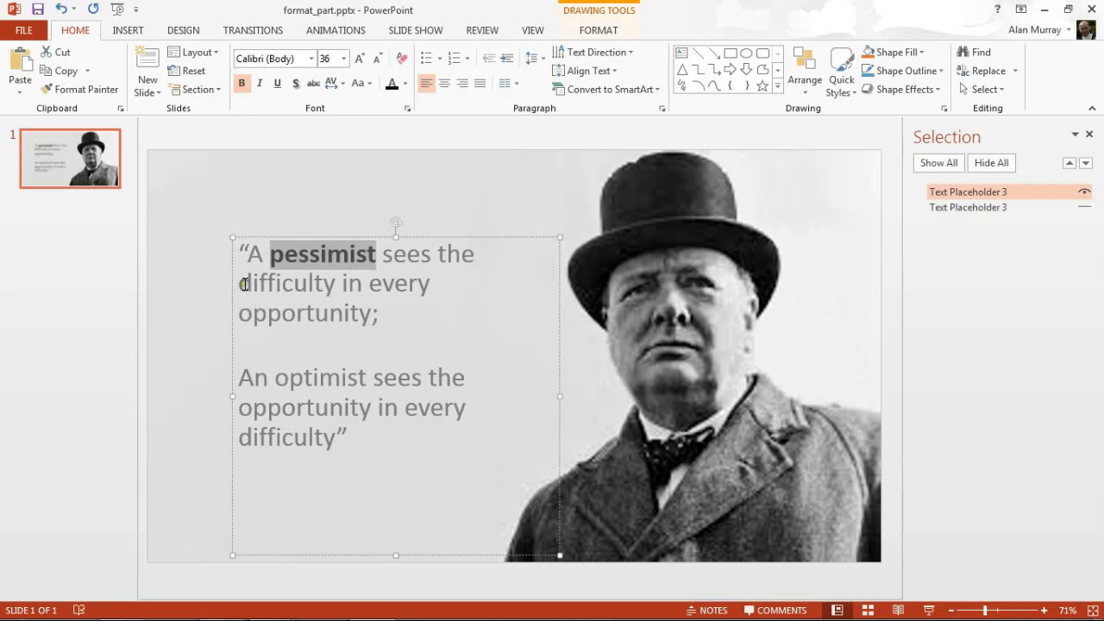
{"action": "left_click_drag", "start_coordinate": [241, 285], "coordinate": [372, 312]}
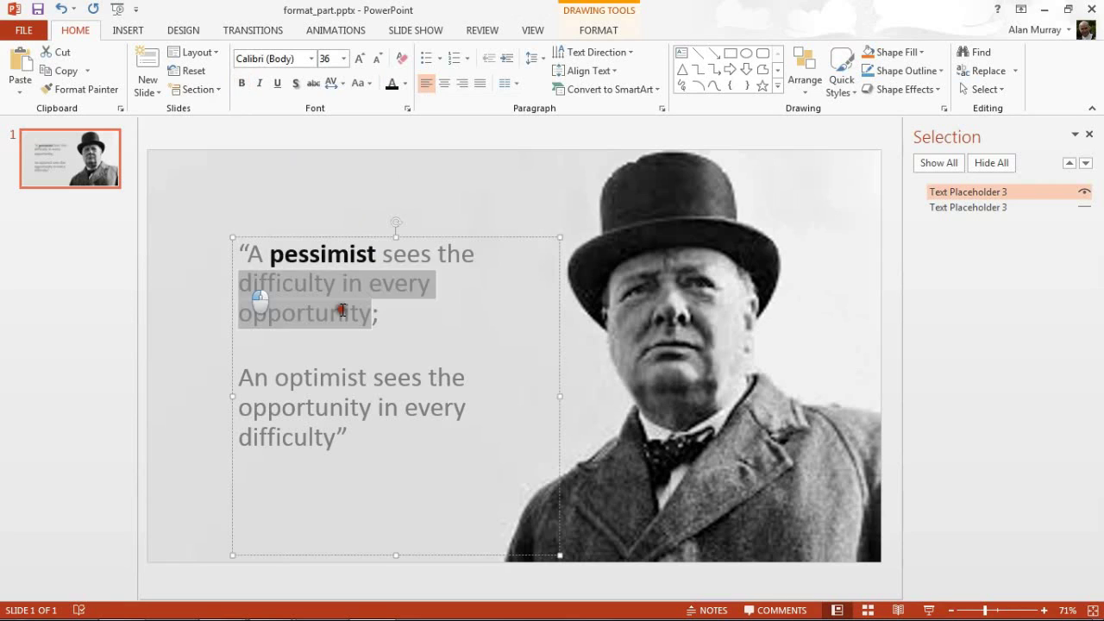
{"action": "left_click", "coordinate": [242, 84]}
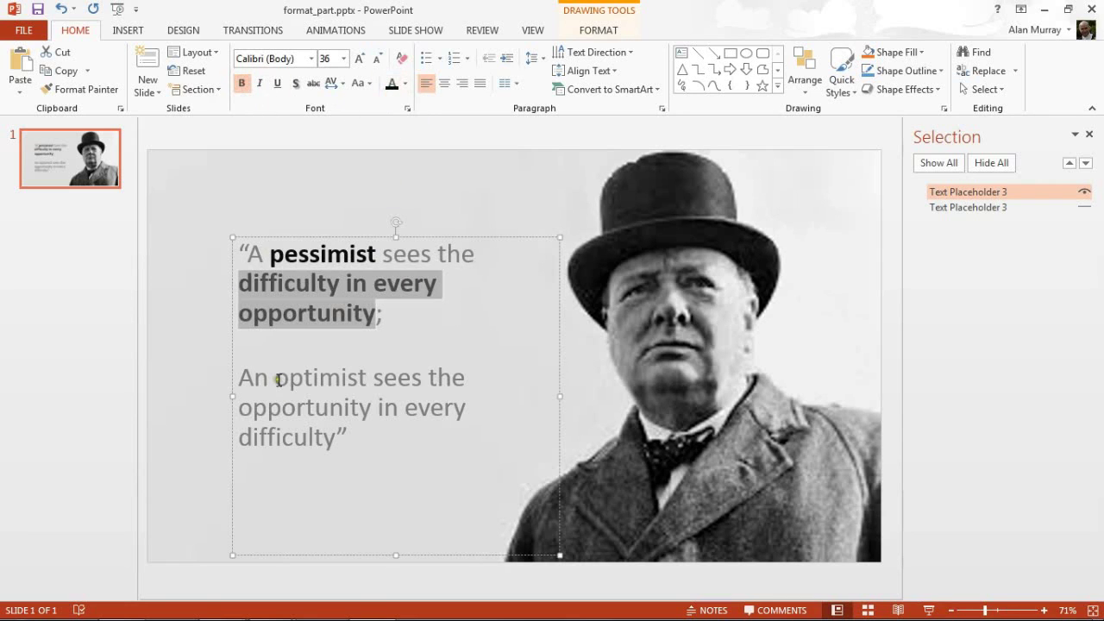
- Make optimist and 'opportunity in every difficulty' bold green, then unhide the original grey quote
{"action": "left_click_drag", "start_coordinate": [276, 379], "coordinate": [369, 380]}
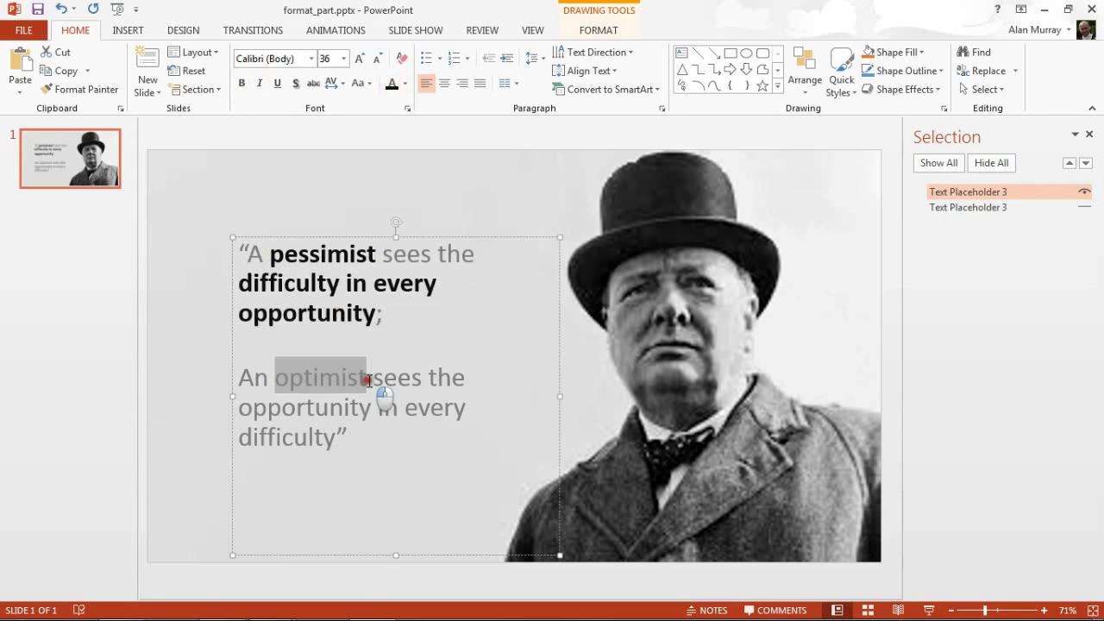
{"action": "left_click", "coordinate": [243, 84]}
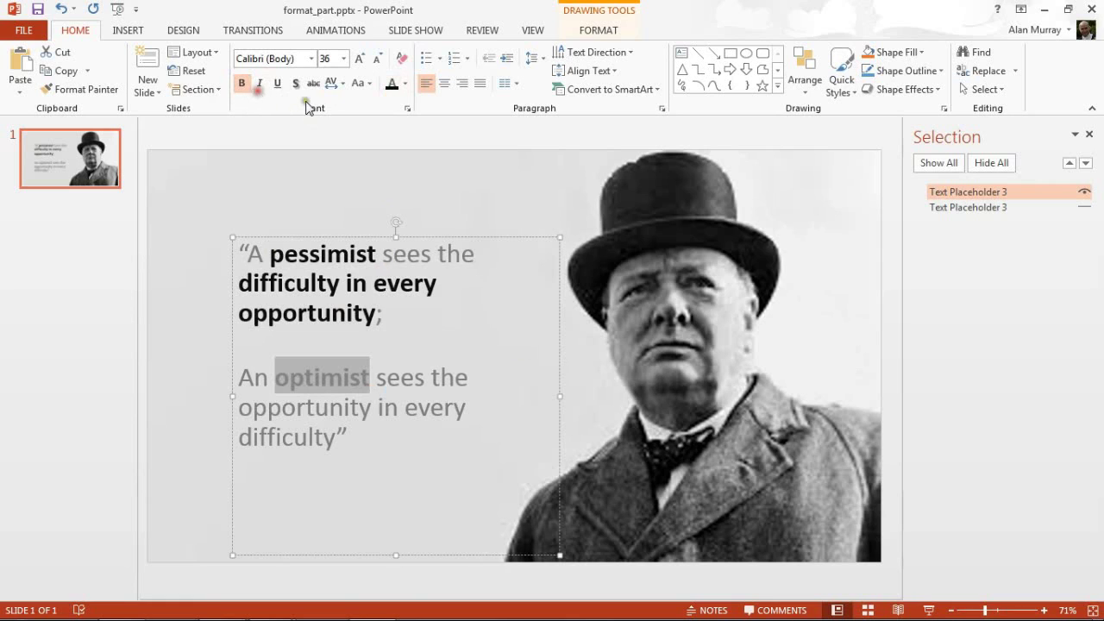
{"action": "left_click", "coordinate": [406, 86]}
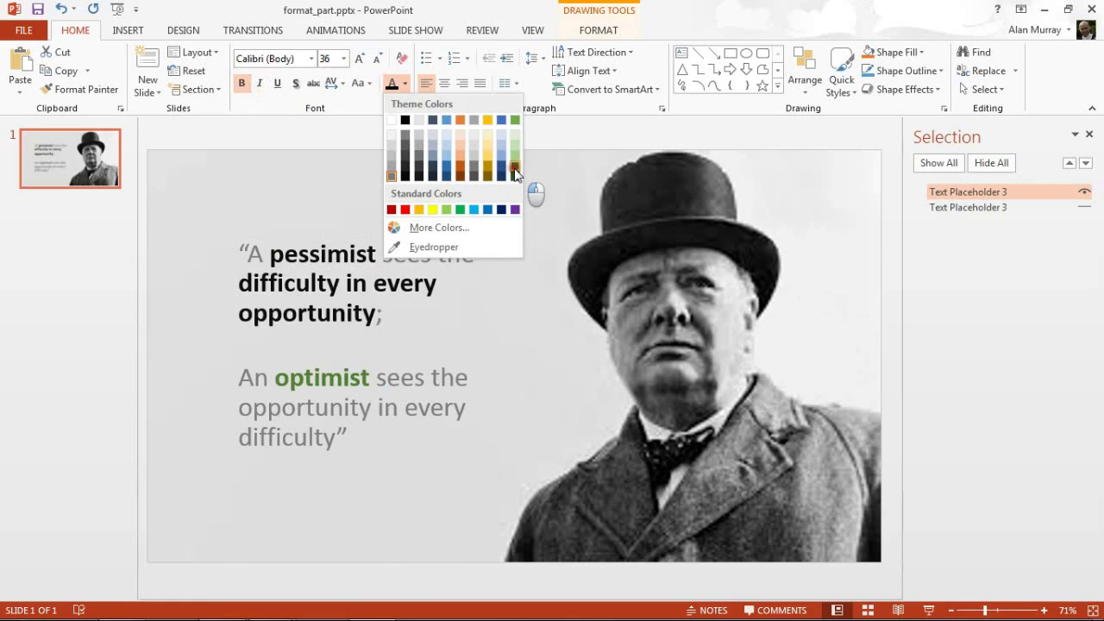
{"action": "left_click", "coordinate": [513, 170]}
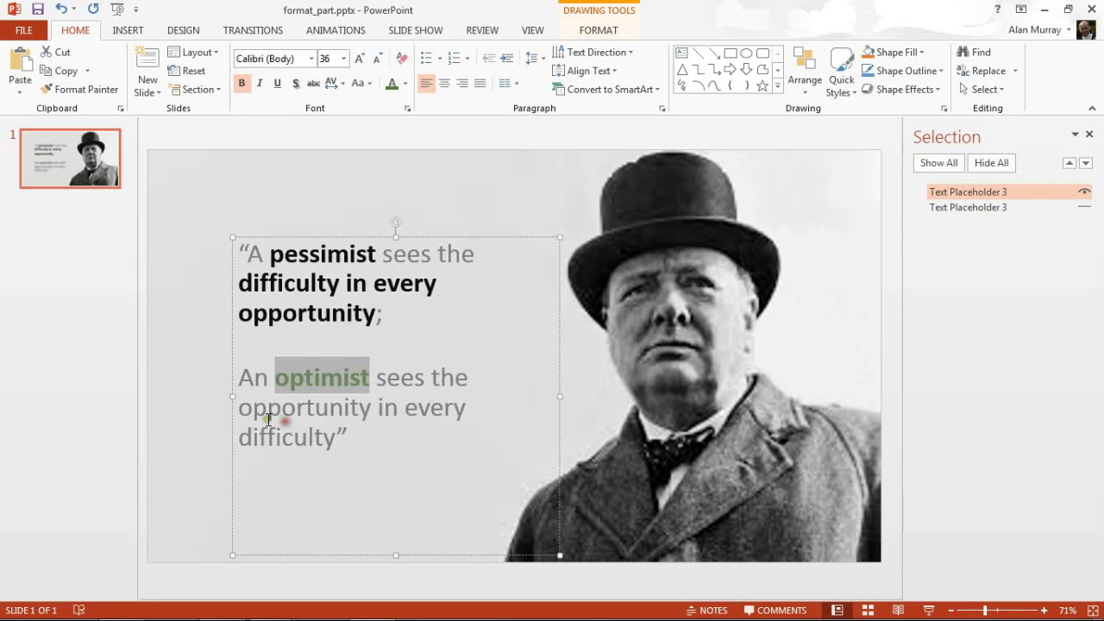
{"action": "left_click_drag", "start_coordinate": [268, 419], "coordinate": [337, 437]}
{"action": "left_click", "coordinate": [243, 84]}
{"action": "left_click", "coordinate": [392, 83]}
{"action": "left_click", "coordinate": [376, 380]}
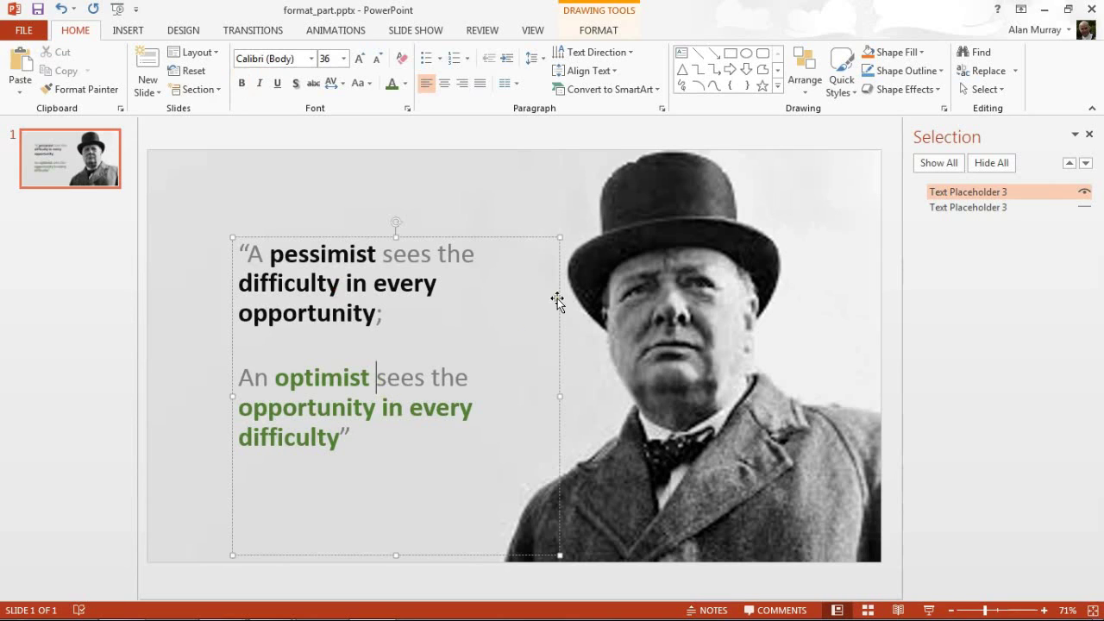
{"action": "left_click", "coordinate": [1084, 209]}
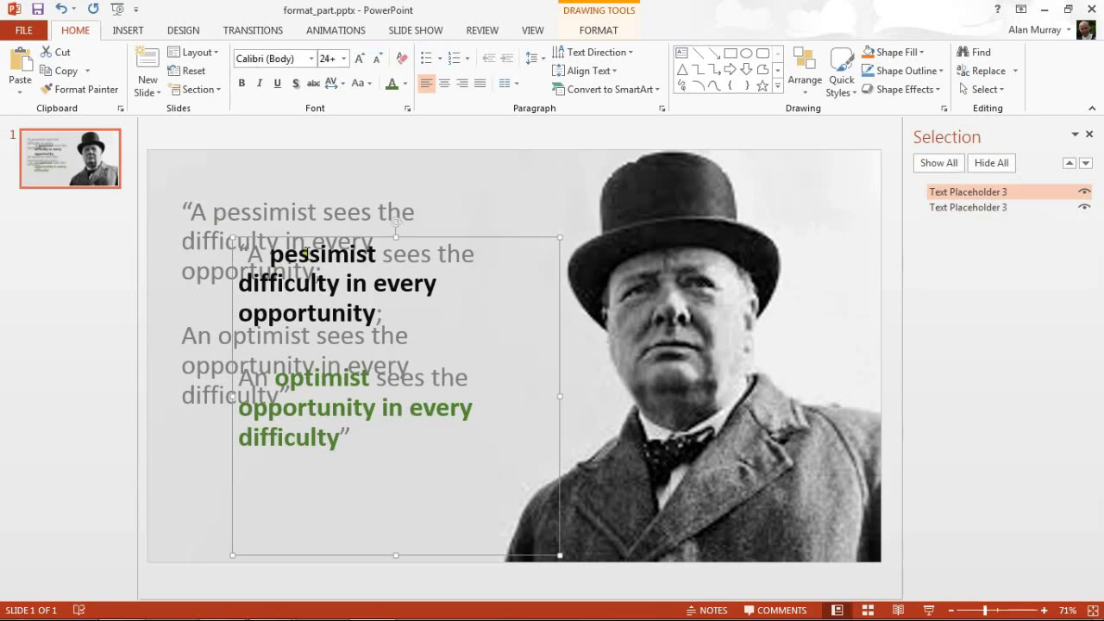
- Select the grey quote box plus the bold-coloured copy together, with Drawing Tools Format showing
{"action": "left_click", "coordinate": [358, 215]}
{"action": "left_click", "coordinate": [353, 245], "text": "shift"}
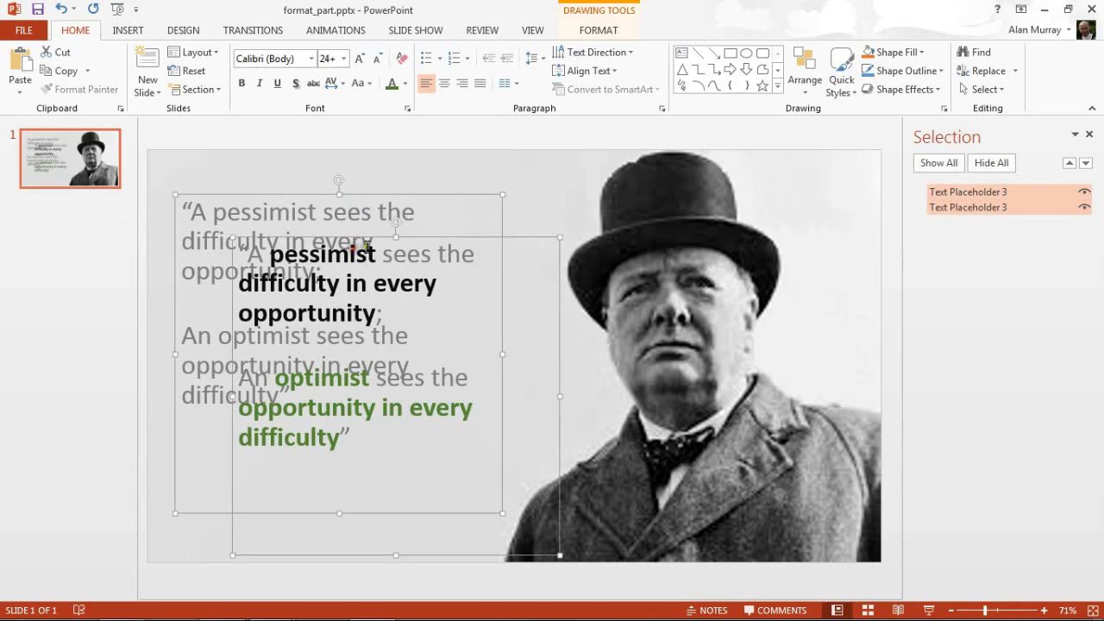
{"action": "left_click", "coordinate": [374, 234]}
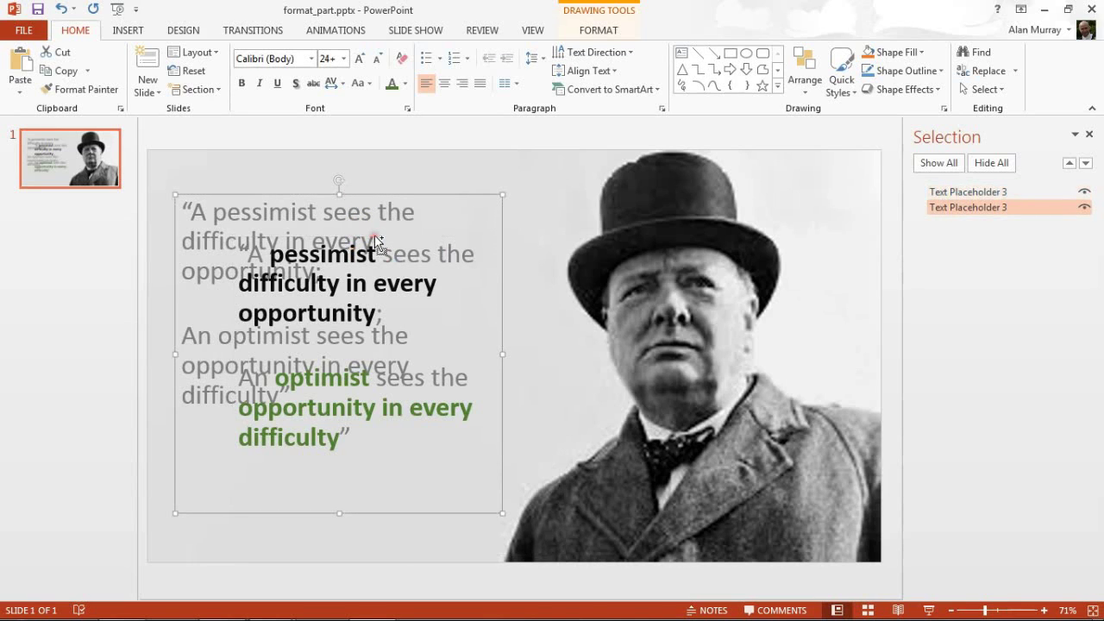
{"action": "left_click", "coordinate": [377, 254]}
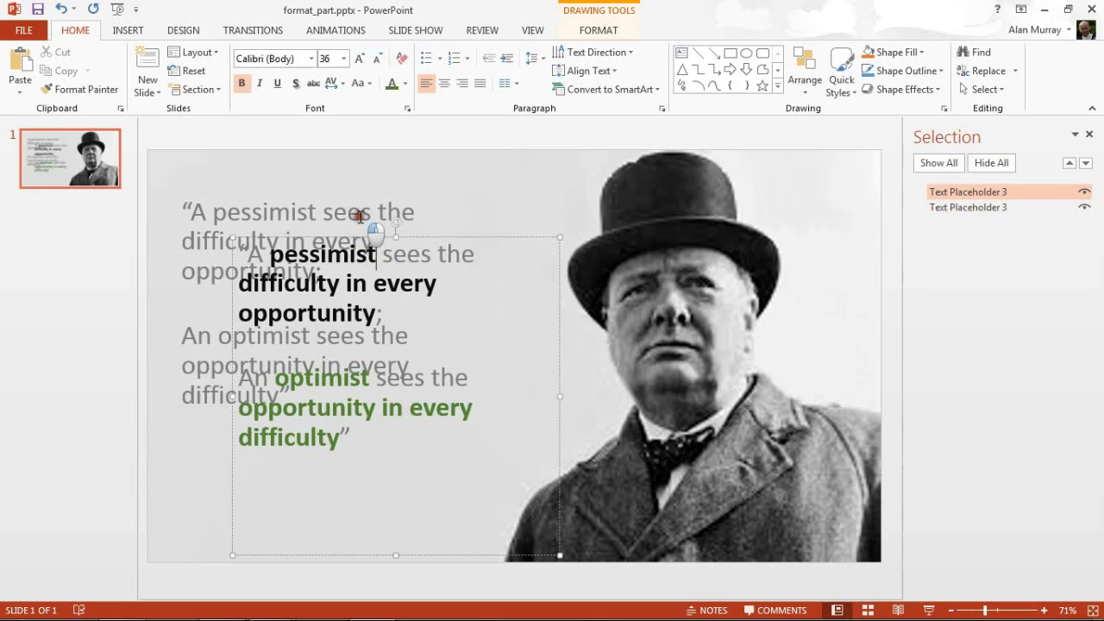
{"action": "left_click", "coordinate": [360, 216]}
{"action": "left_click", "coordinate": [373, 240], "text": "shift"}
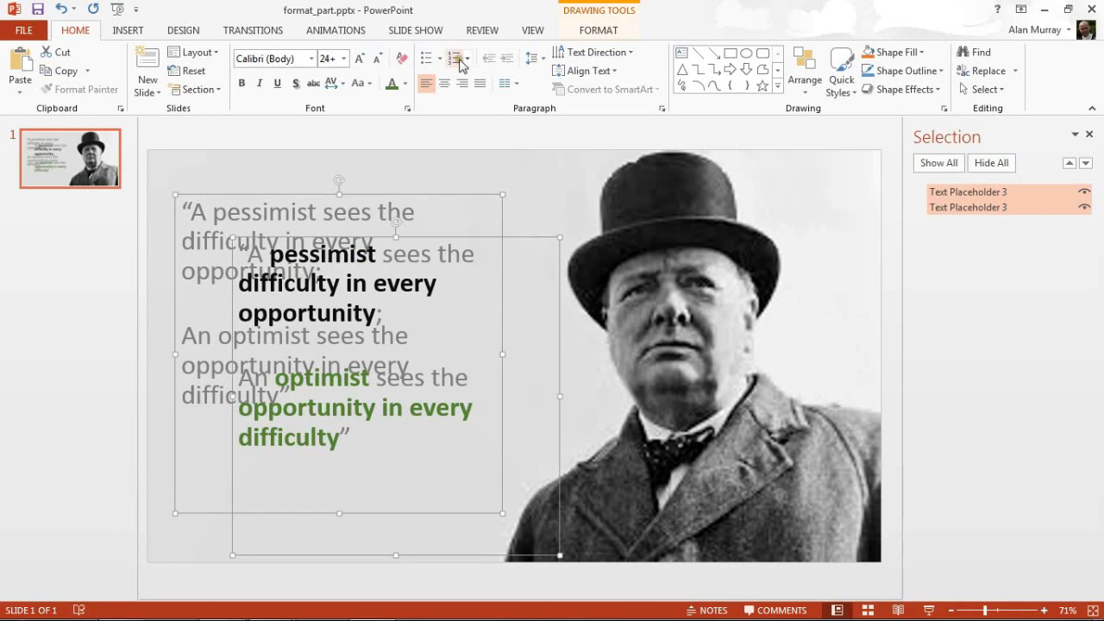
{"action": "left_click", "coordinate": [587, 31]}
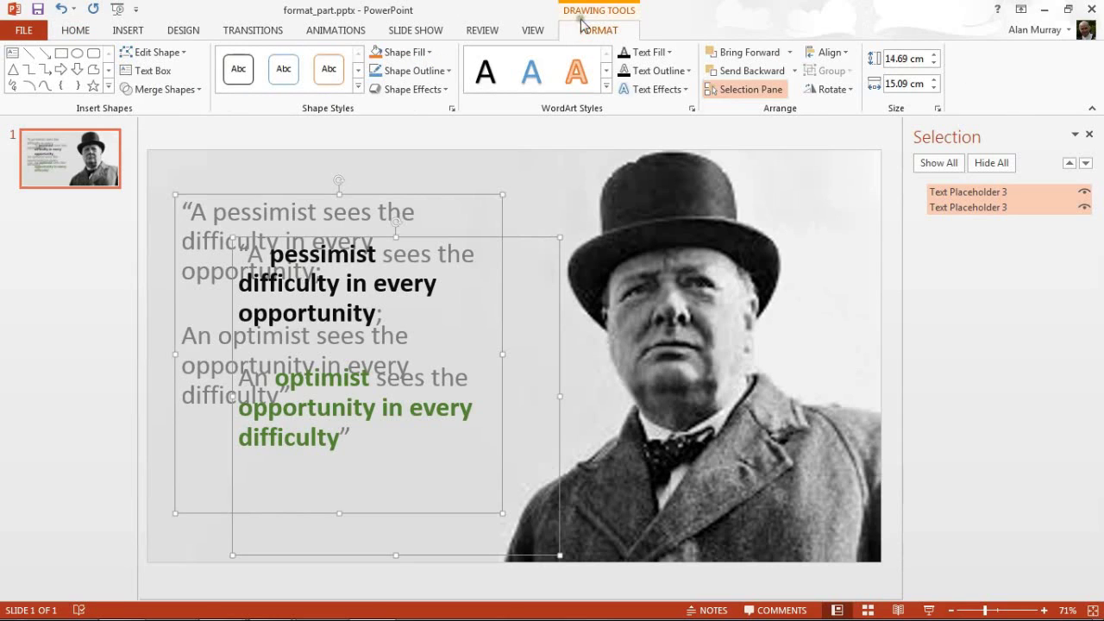
- Align the two quote boxes by their top edges, then by their left edges
{"action": "left_click", "coordinate": [828, 54]}
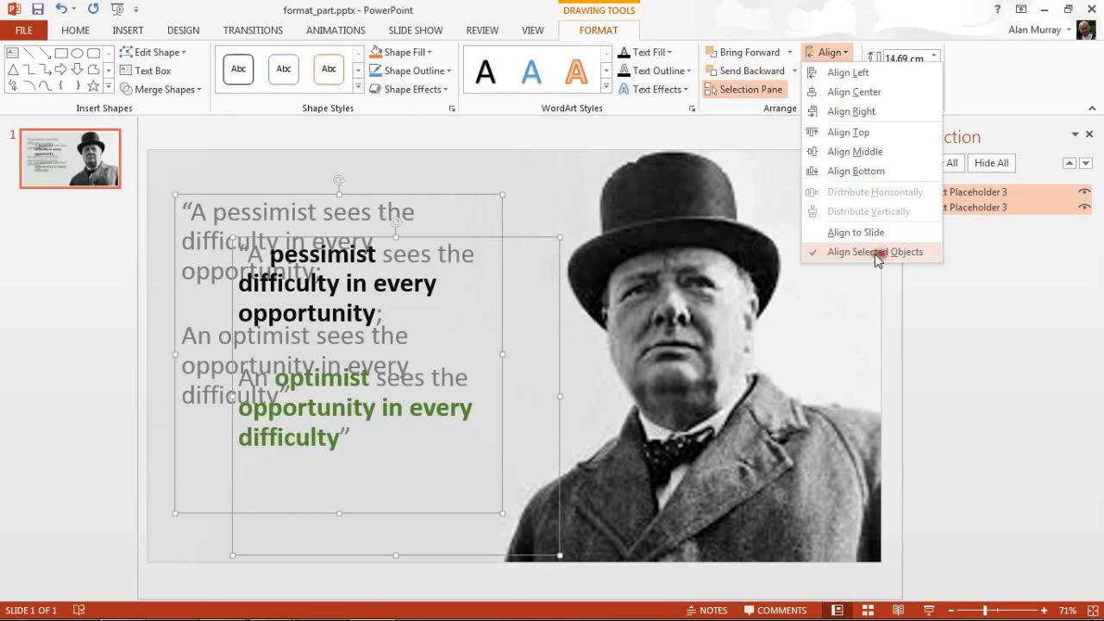
{"action": "left_click", "coordinate": [851, 133]}
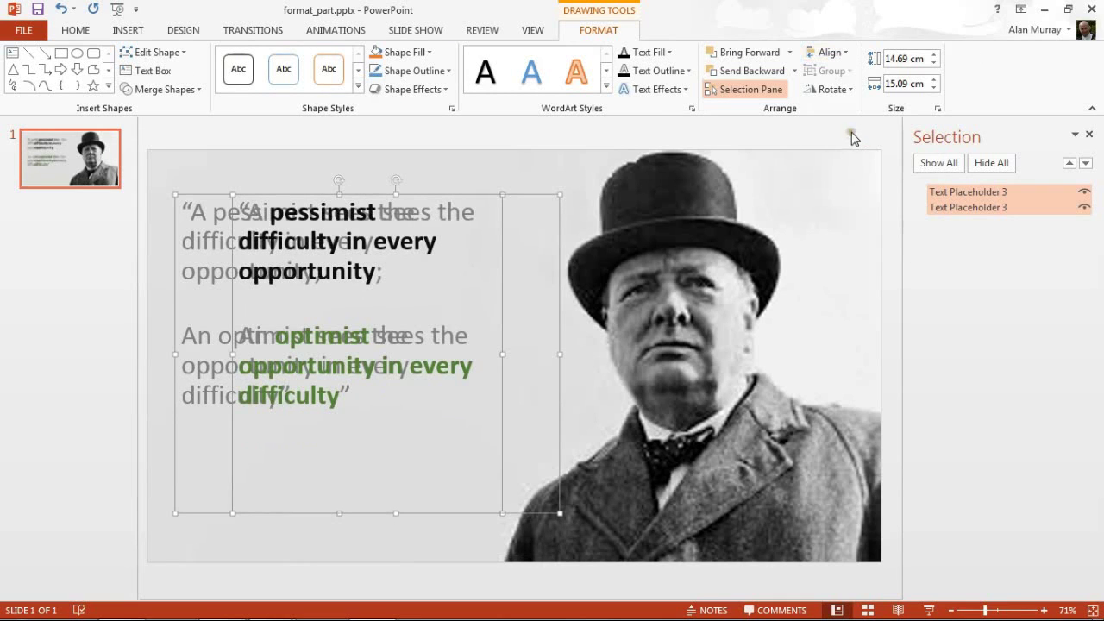
{"action": "left_click", "coordinate": [830, 53]}
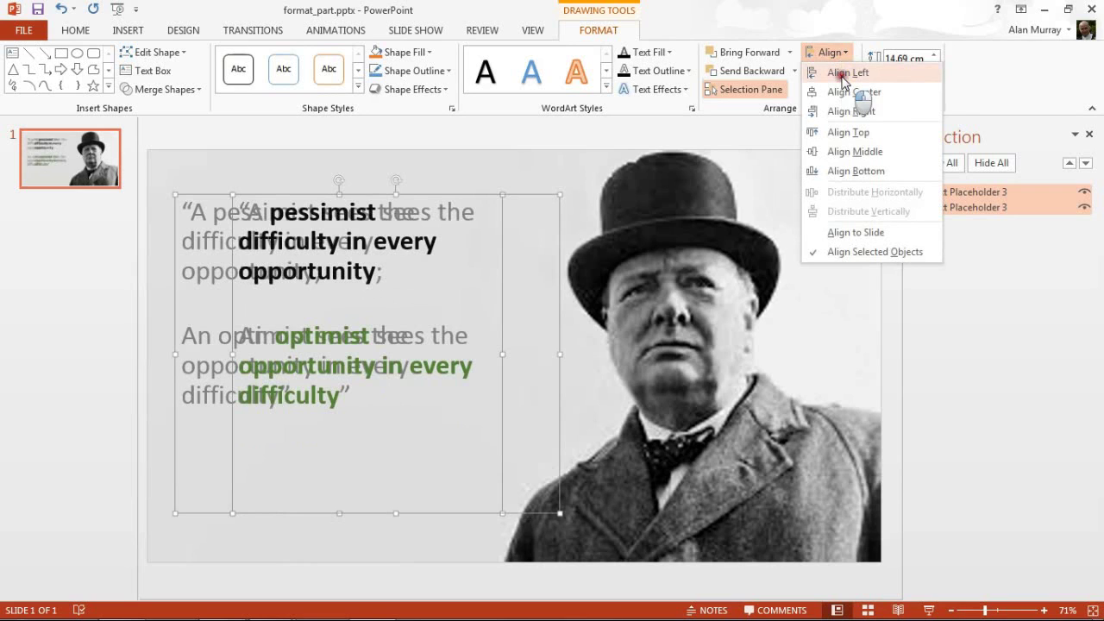
{"action": "left_click", "coordinate": [844, 76]}
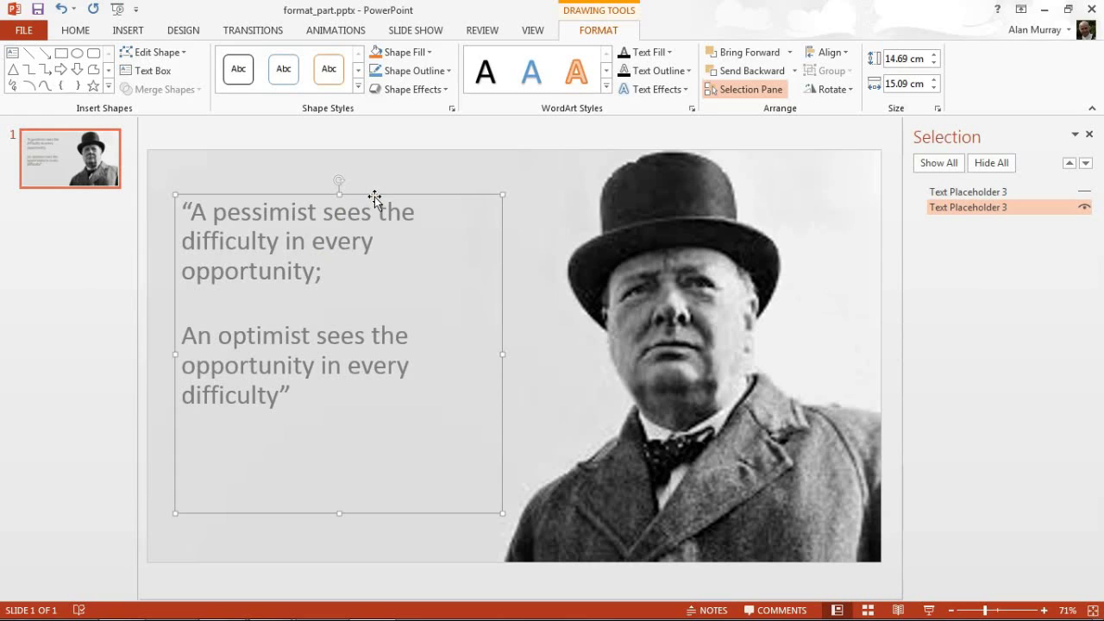
- Apply the Exit Fade animation to the grey quote box
{"action": "left_click", "coordinate": [339, 32]}
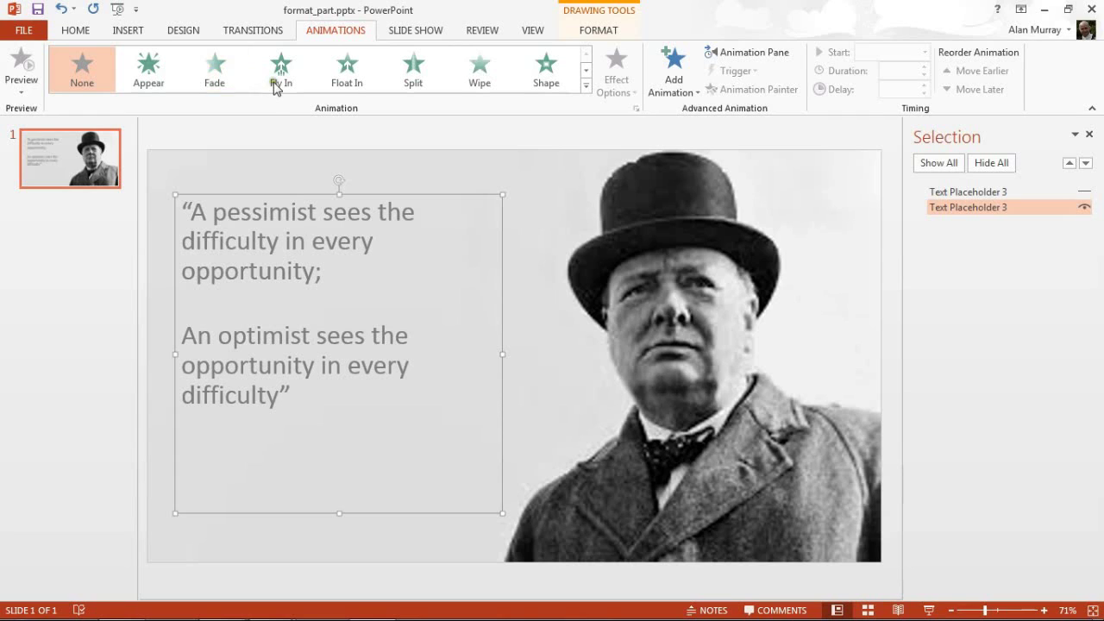
{"action": "left_click", "coordinate": [586, 85]}
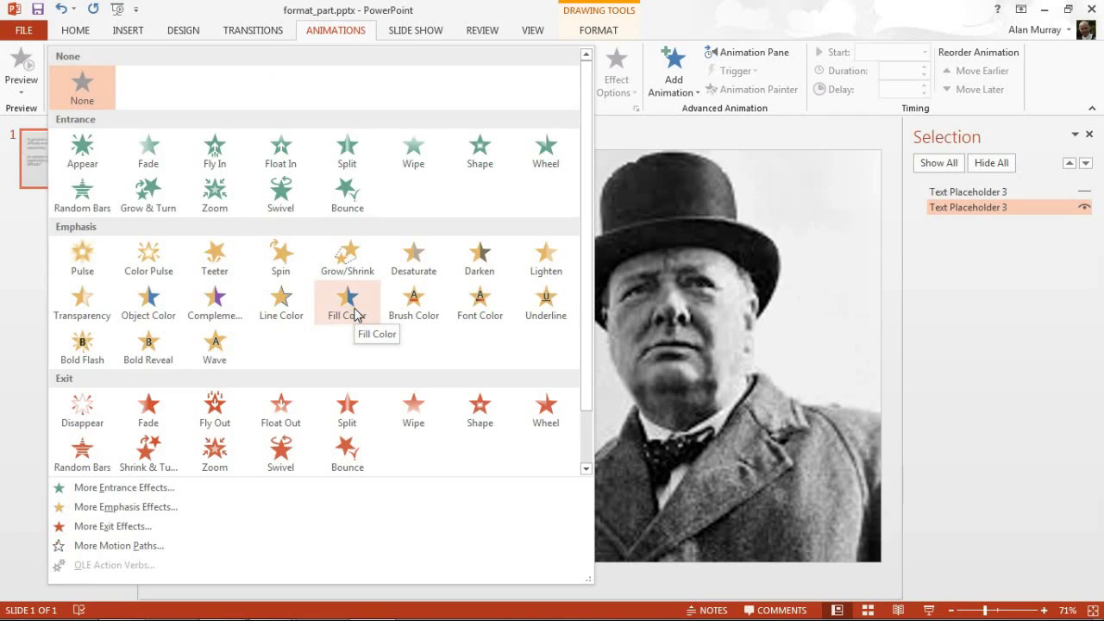
{"action": "left_click", "coordinate": [149, 409]}
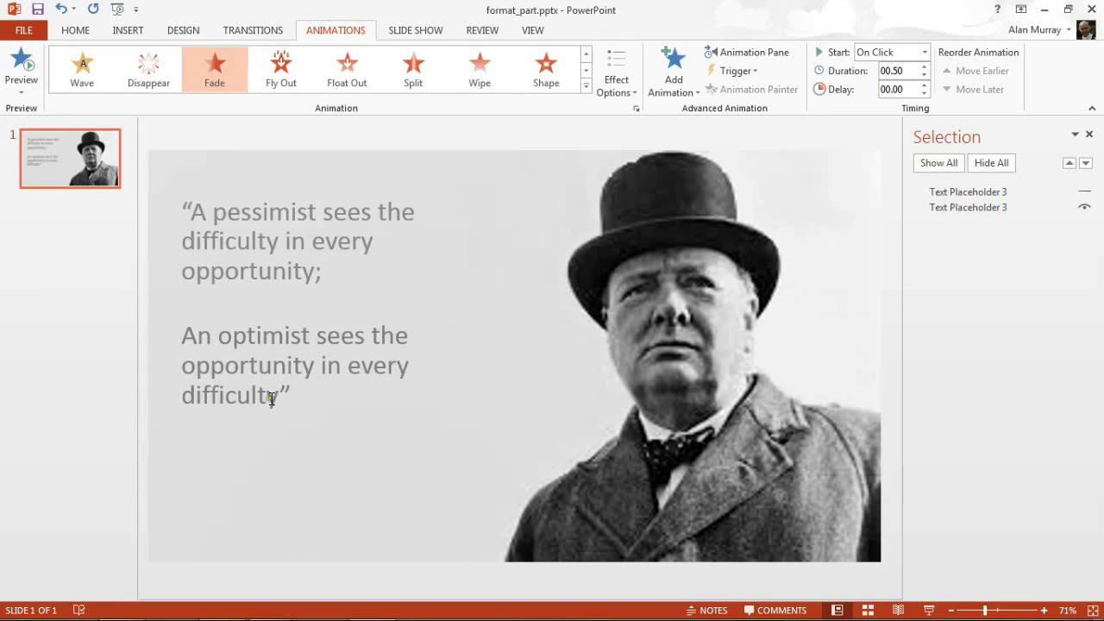
- Set the Fade duration to 00.01 and its effect option to As One Object
{"action": "left_click", "coordinate": [902, 71]}
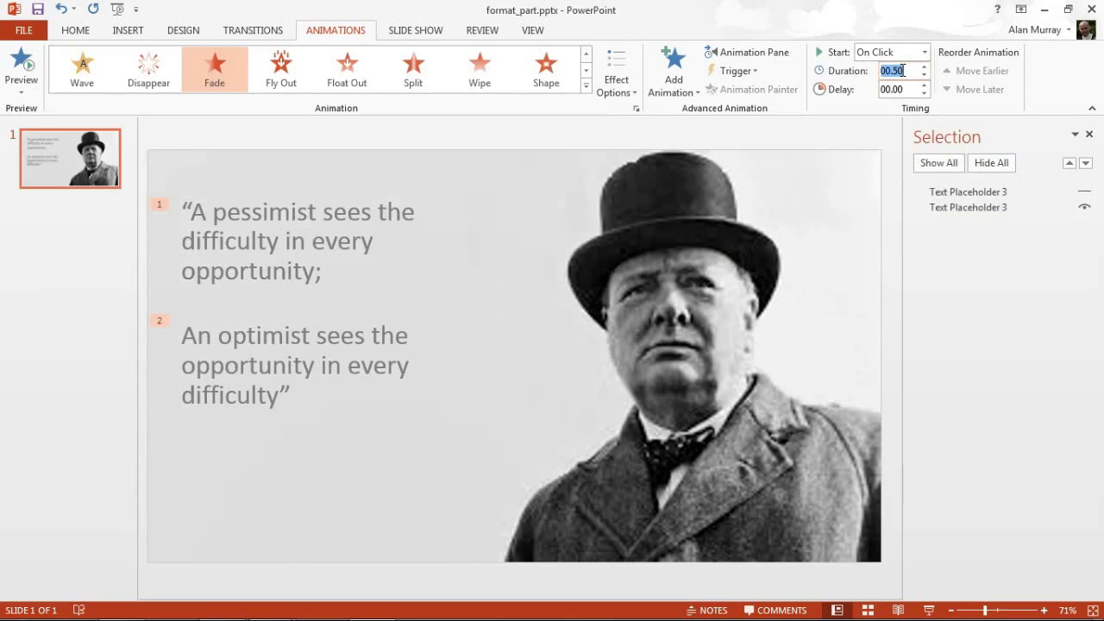
{"action": "left_click", "coordinate": [903, 71]}
{"action": "key", "text": "BackSpace"}
{"action": "key", "text": "BackSpace"}
{"action": "type", "text": "01"}
{"action": "key", "text": "Tab"}
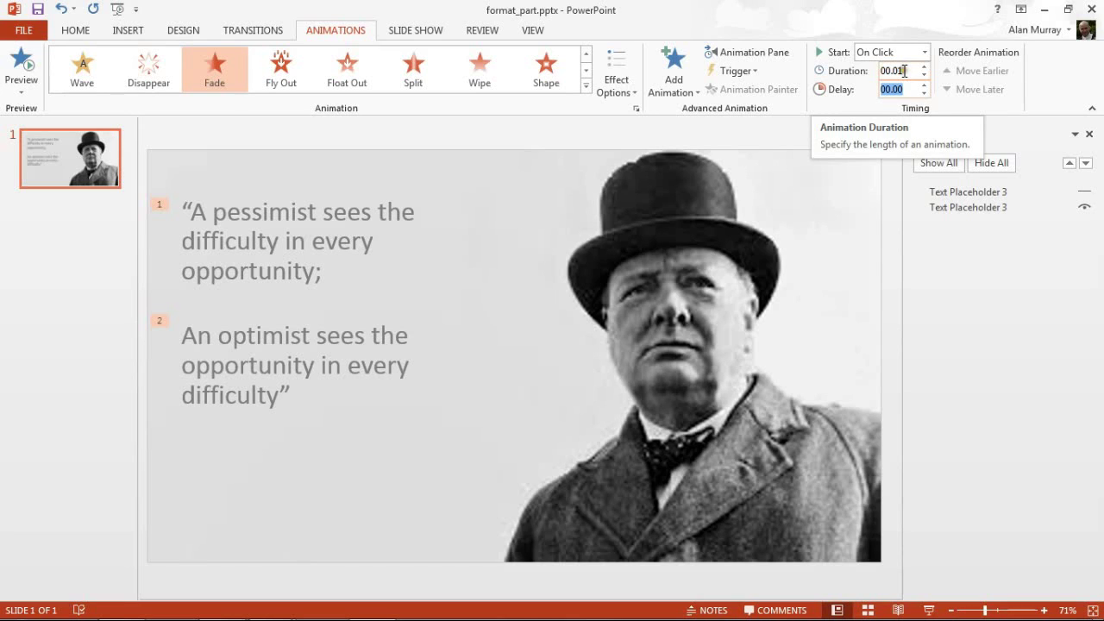
{"action": "left_click", "coordinate": [617, 83]}
{"action": "left_click", "coordinate": [639, 141]}
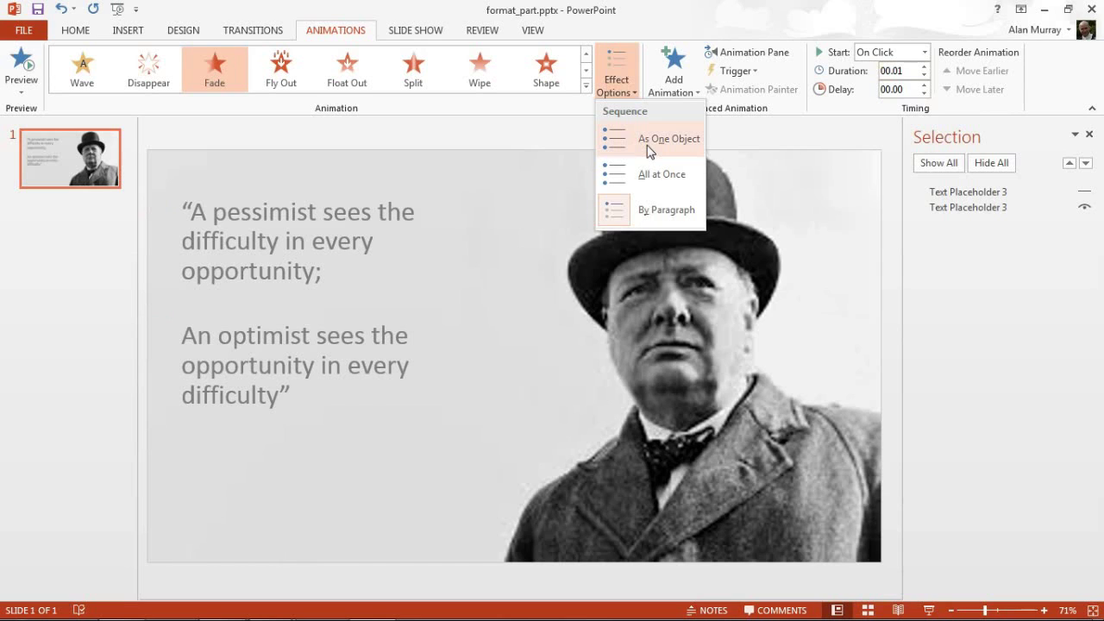
{"action": "left_click", "coordinate": [650, 145]}
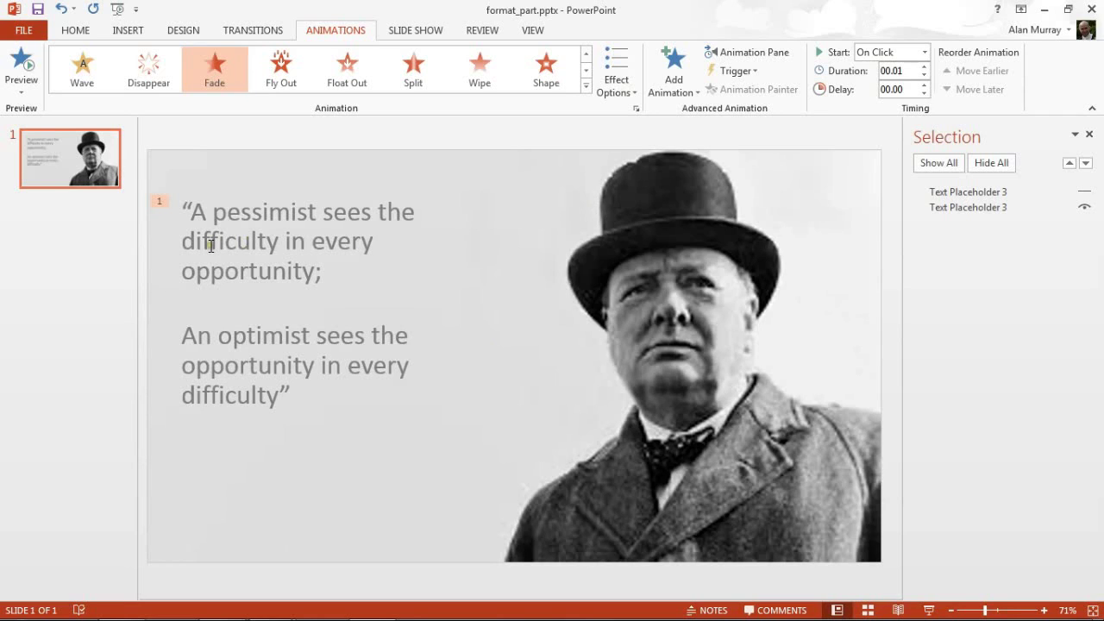
- Hide the grey quote, show the formatted copy, and apply a Fade entrance to it
{"action": "left_click", "coordinate": [1085, 207]}
{"action": "left_click", "coordinate": [1084, 191]}
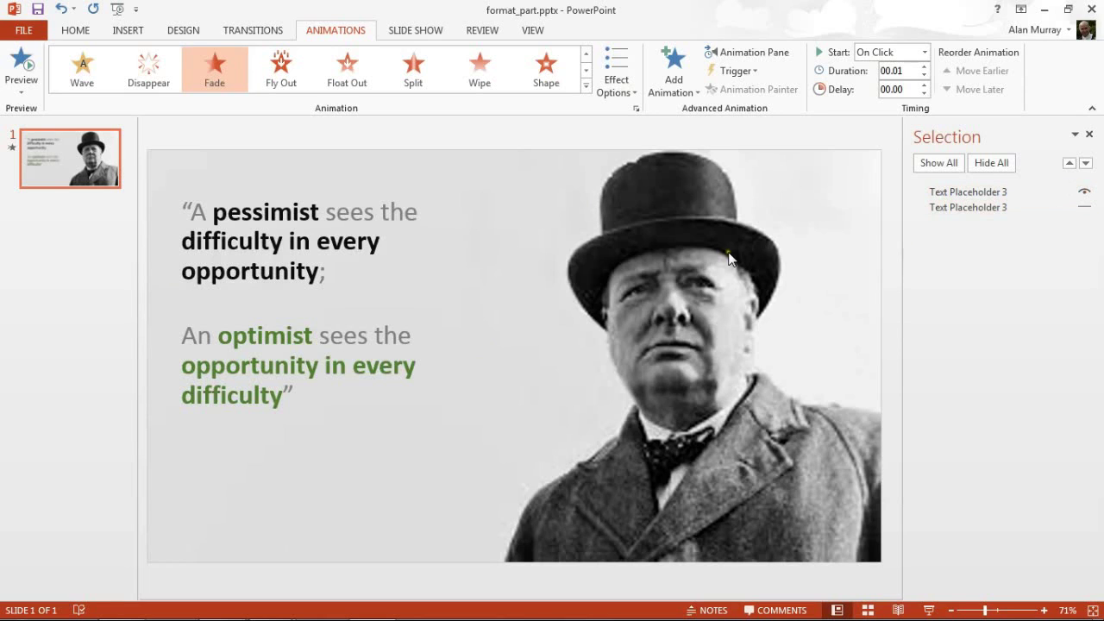
{"action": "left_click", "coordinate": [366, 214]}
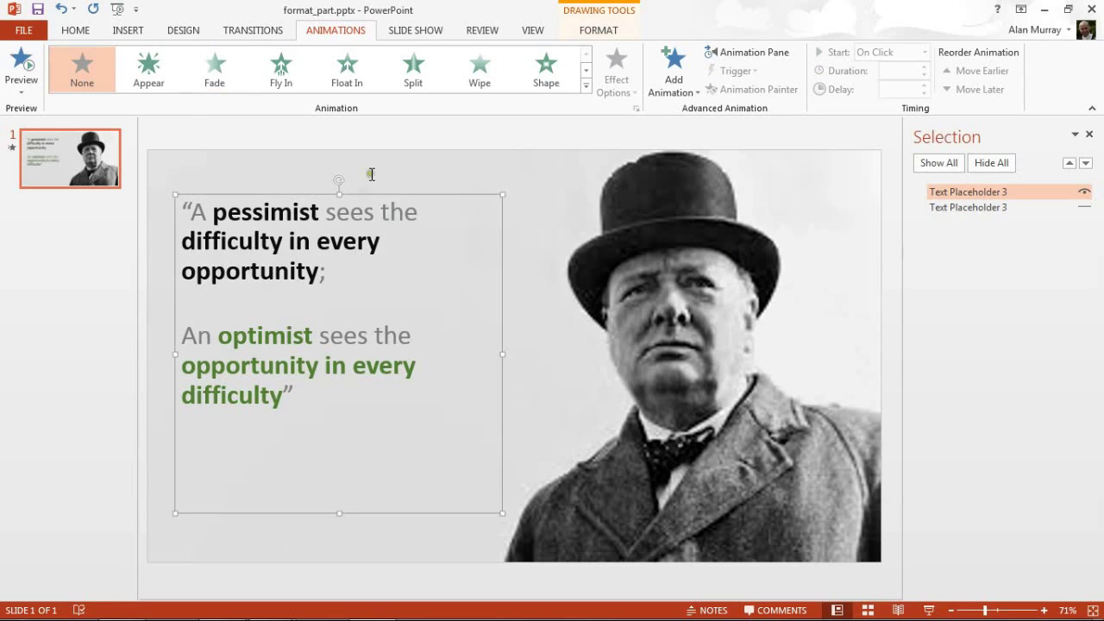
{"action": "left_click", "coordinate": [220, 78]}
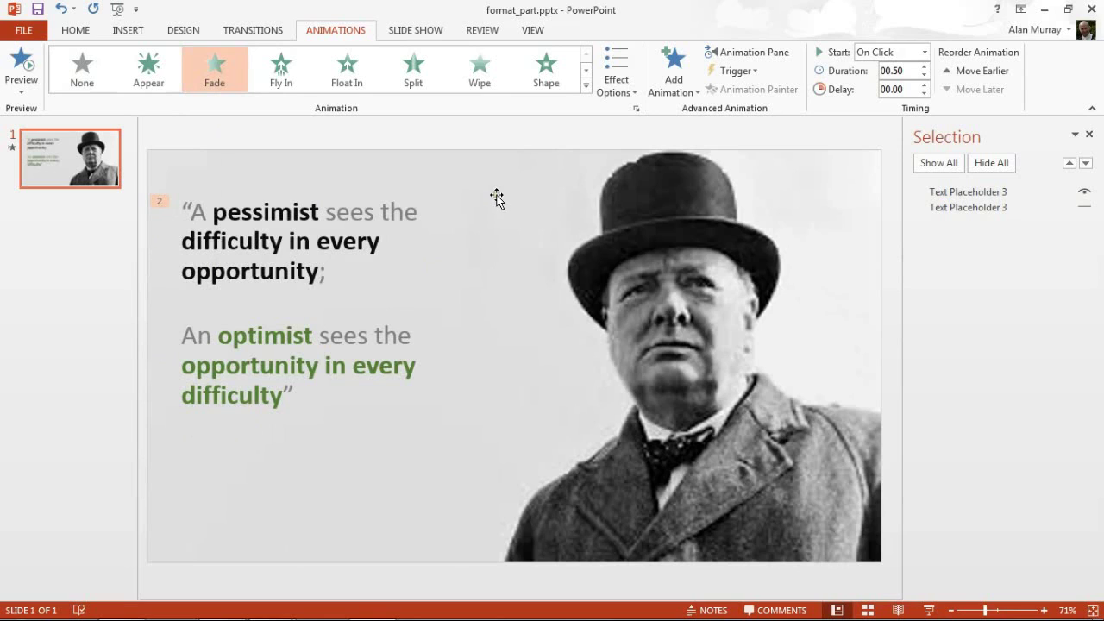
- Set the Fade entrance duration to 00.10 seconds and review its Start options
{"action": "left_click", "coordinate": [908, 73]}
{"action": "left_click", "coordinate": [908, 72]}
{"action": "key", "text": "BackSpace"}
{"action": "key", "text": "BackSpace"}
{"action": "type", "text": "1"}
{"action": "left_click", "coordinate": [905, 91]}
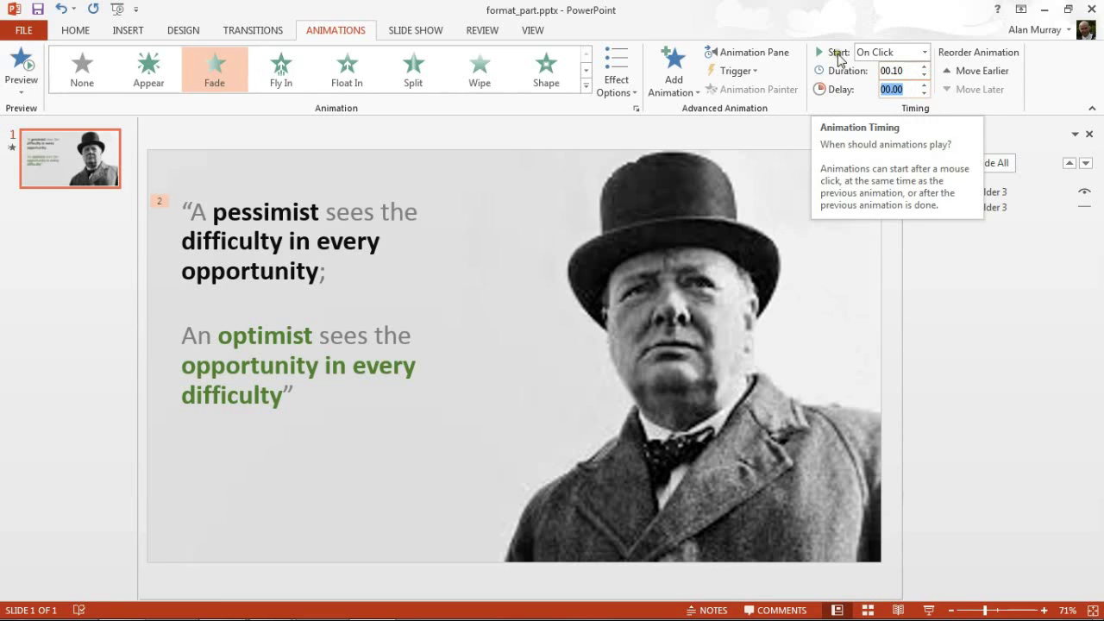
{"action": "left_click", "coordinate": [924, 52]}
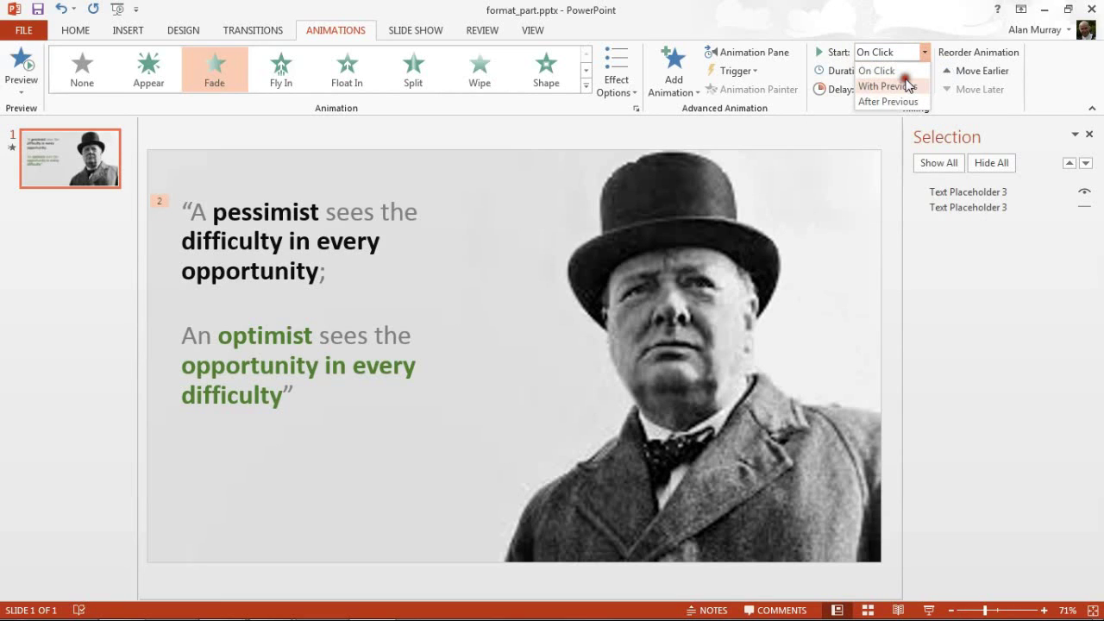